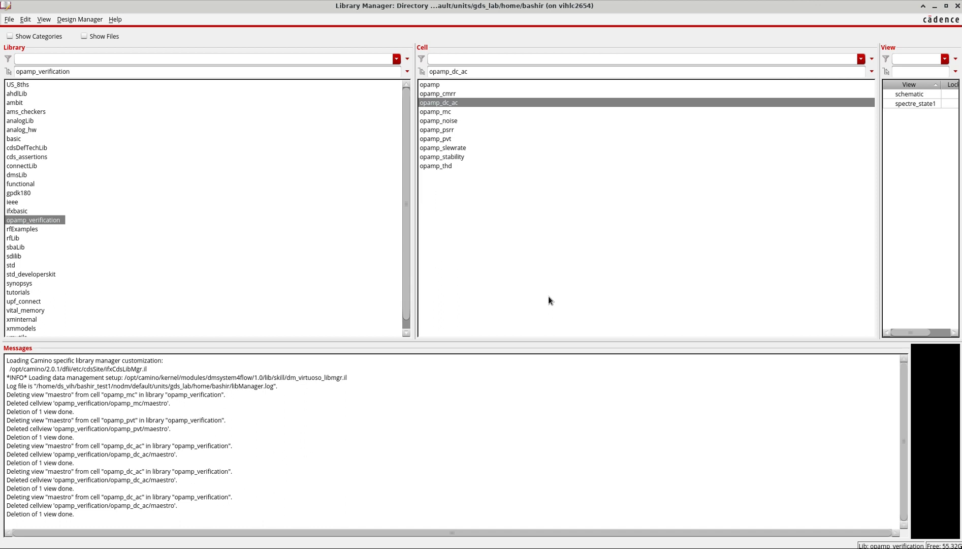
- Open the opamp_dc_ac schematic from opamp_verification in the Schematic Editor
double_click(914, 94)
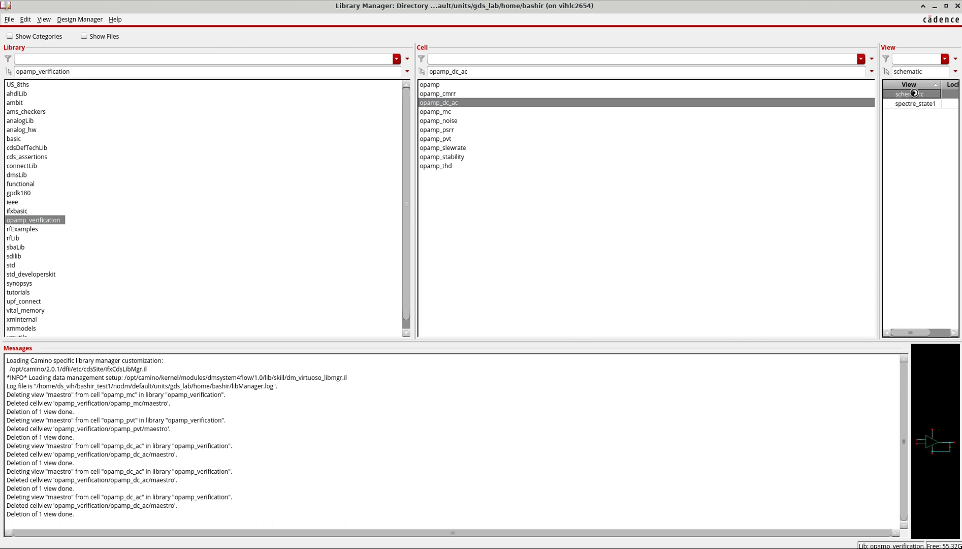
double_click(442, 93)
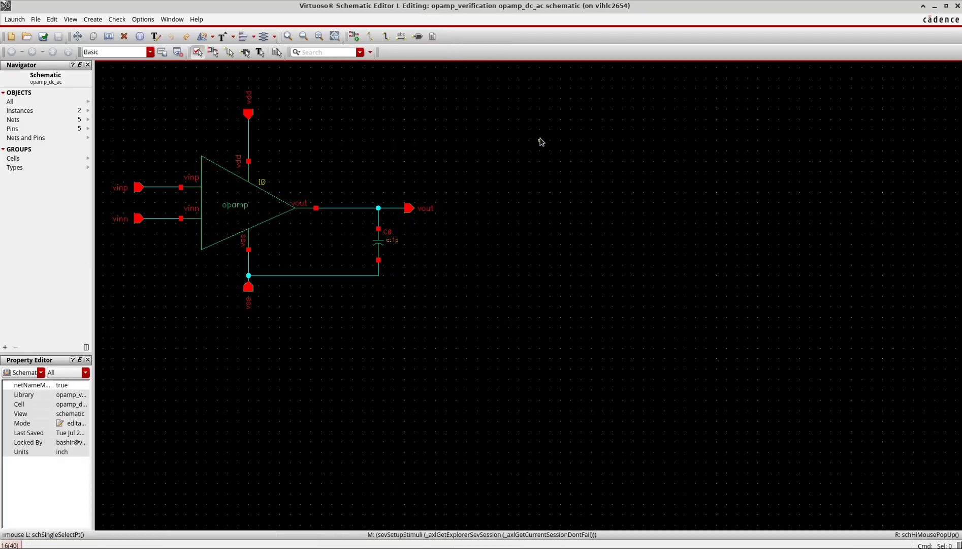
- Fit the opamp_dc_ac schematic to the window and show the Launch menu's environments
key("f")
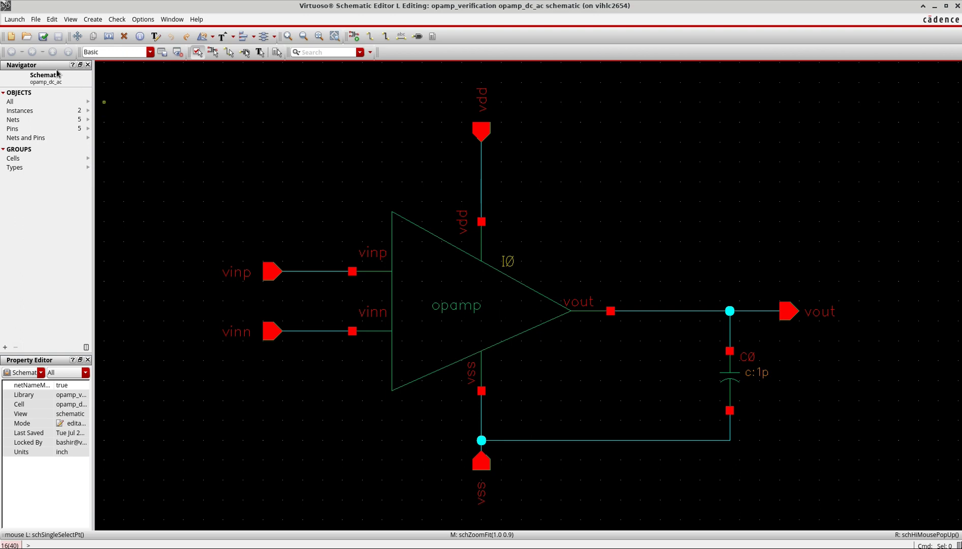
left_click(14, 20)
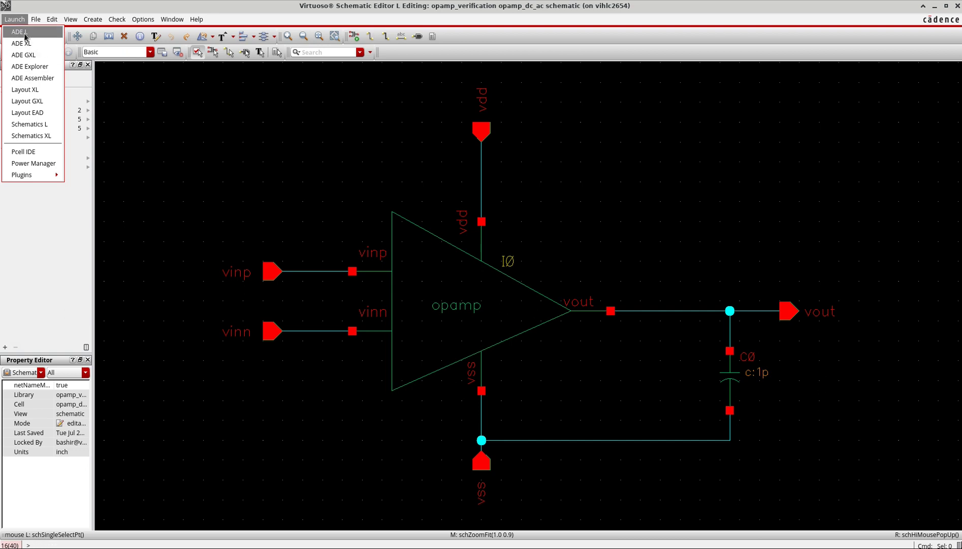
- Launch ADE Explorer with a new view named maestro, opened in a new tab
left_click(29, 67)
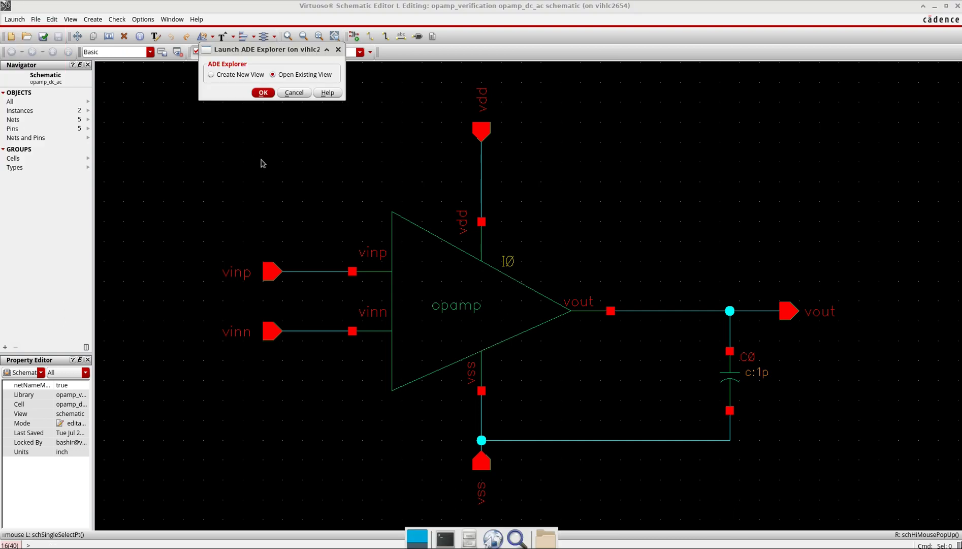
left_click(230, 75)
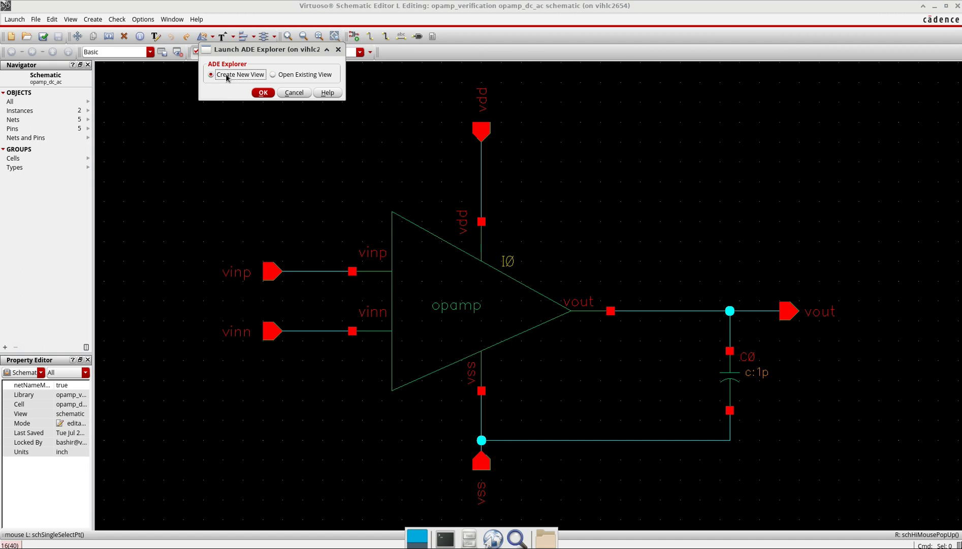
left_click(263, 93)
left_click(292, 97)
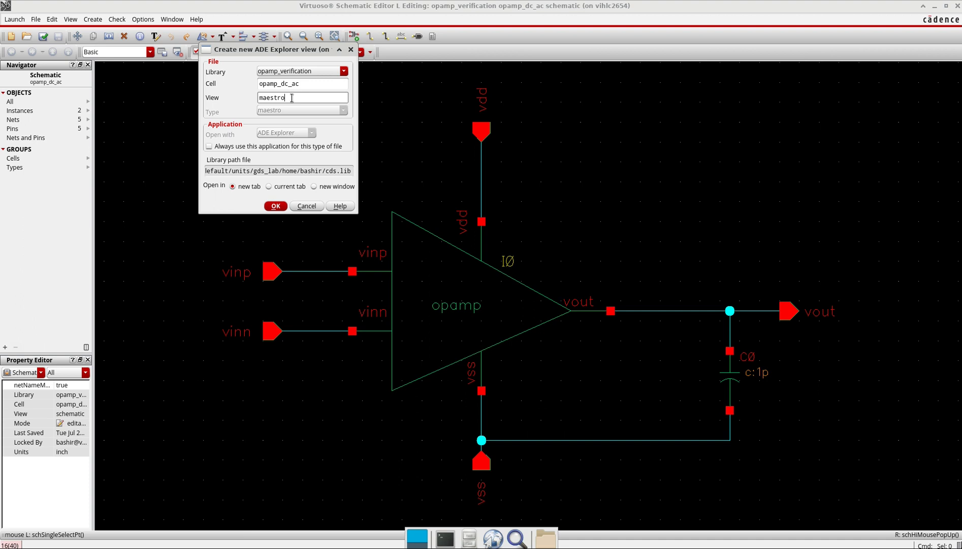
left_click(275, 207)
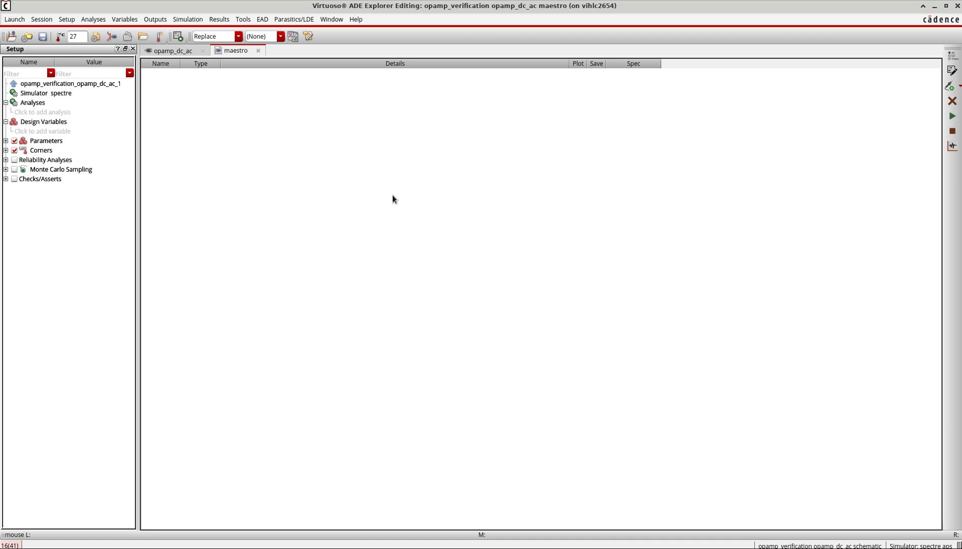
- Look through the maestro setup menus without choosing anything, then return to the opamp_dc_ac schematic
left_click(67, 21)
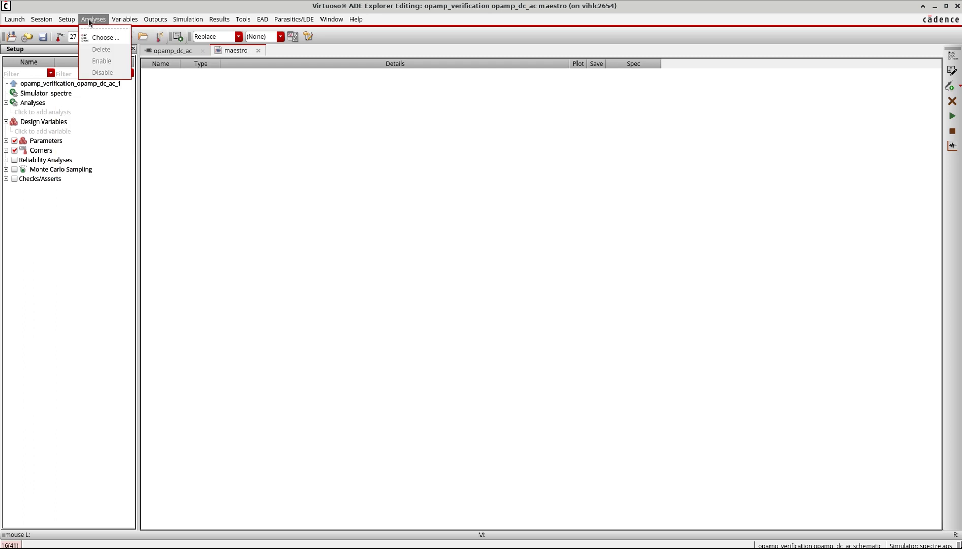
mouse_move(277, 19)
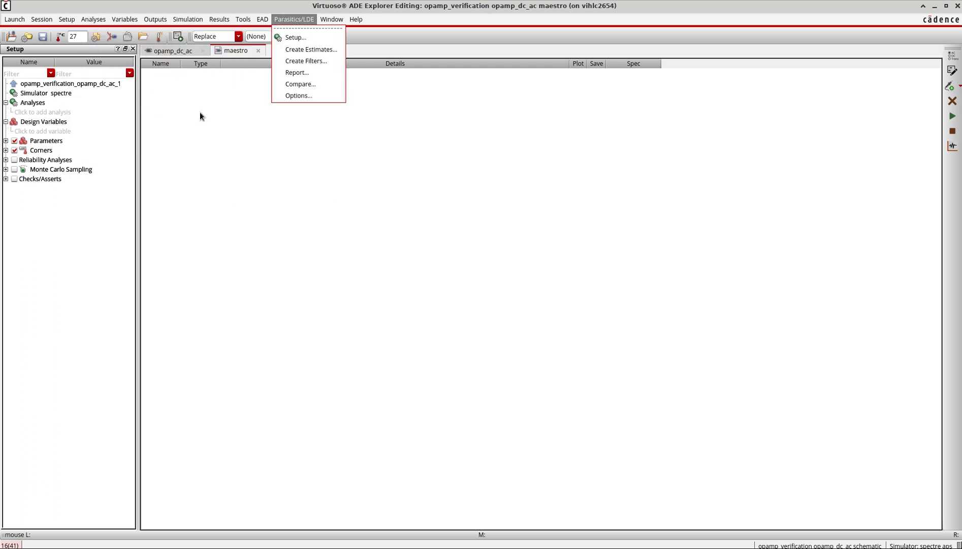
left_click(201, 184)
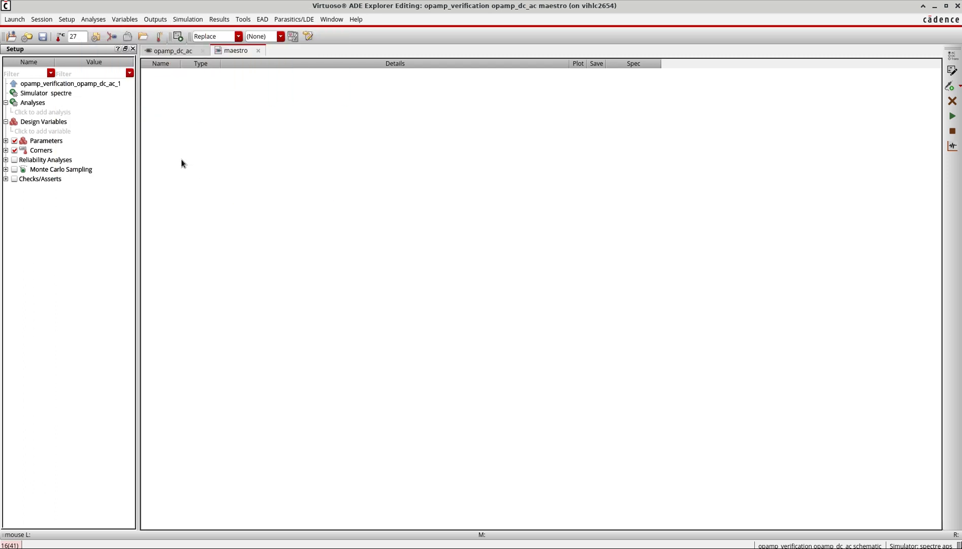
left_click(173, 52)
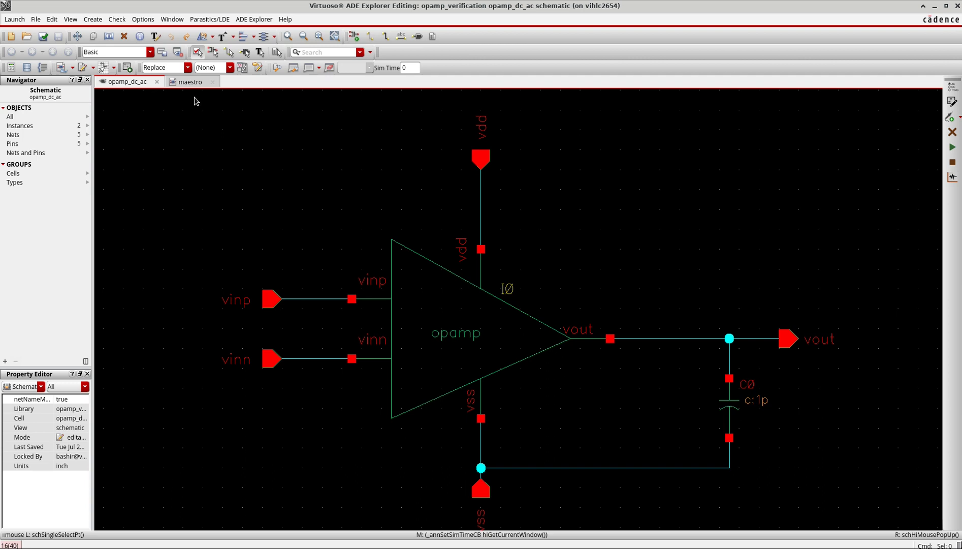
- From the maestro view, bring up the Stimuli Assignment dialog and enlarge it
left_click(190, 81)
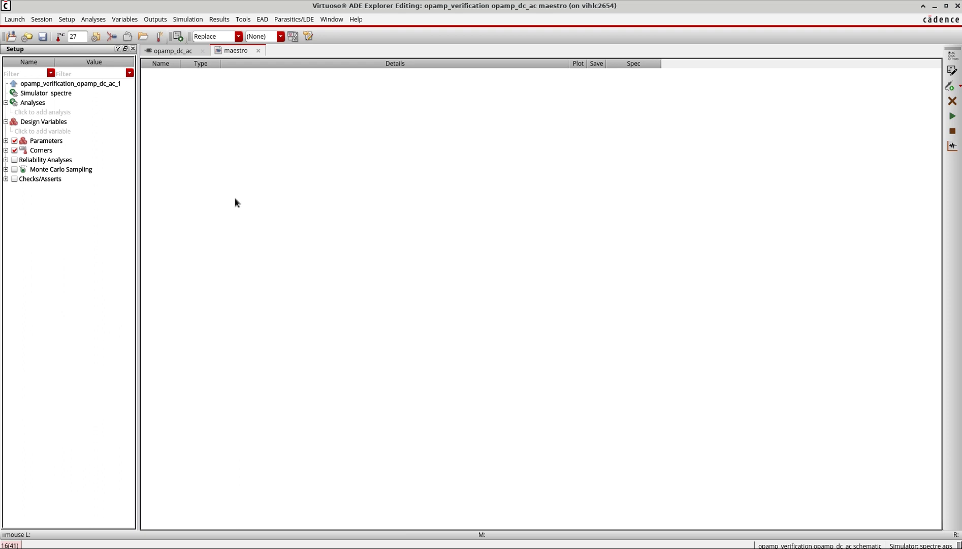
left_click(66, 19)
left_click(174, 77)
left_click(112, 37)
left_click_drag(702, 354, 858, 512)
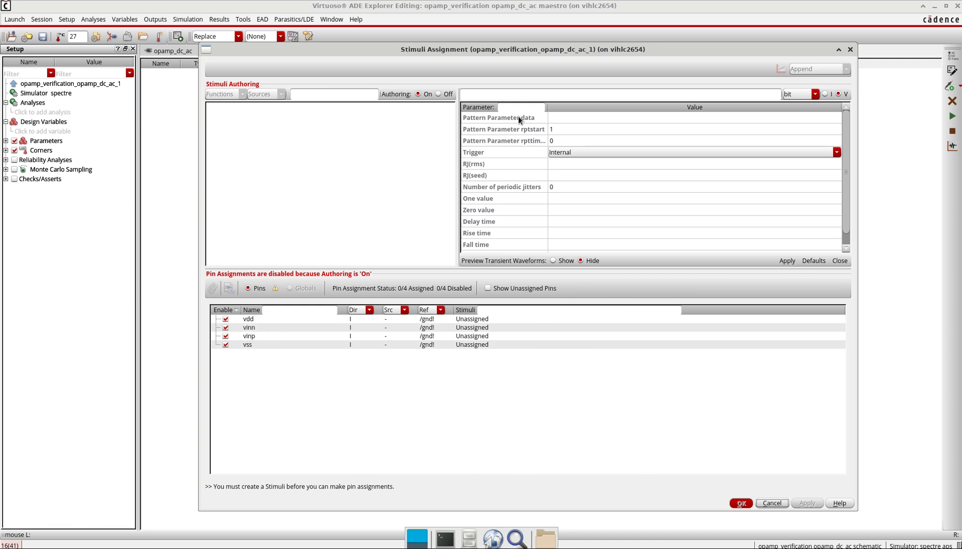
- Create a dc stimulus named vdd with a DC voltage of 1
left_click(519, 95)
type("vdd")
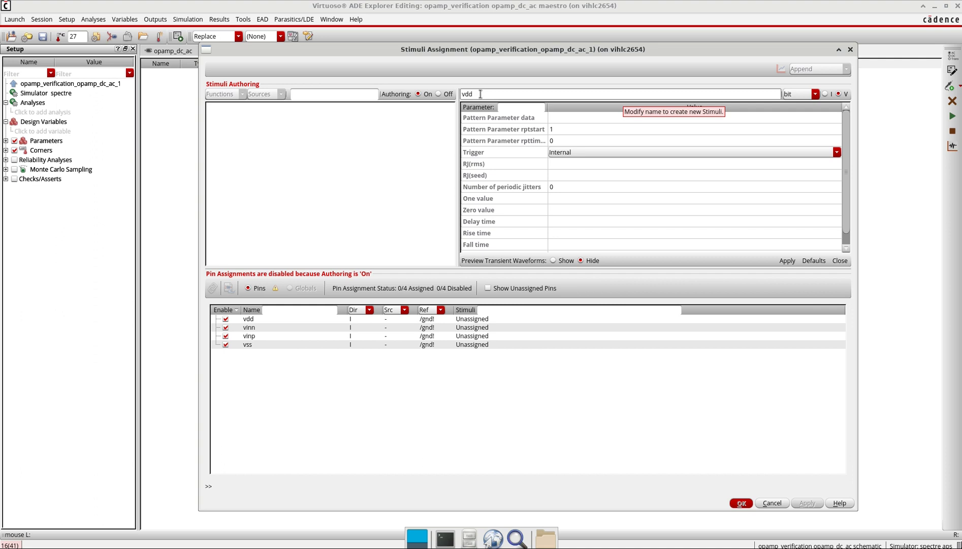
left_click(815, 95)
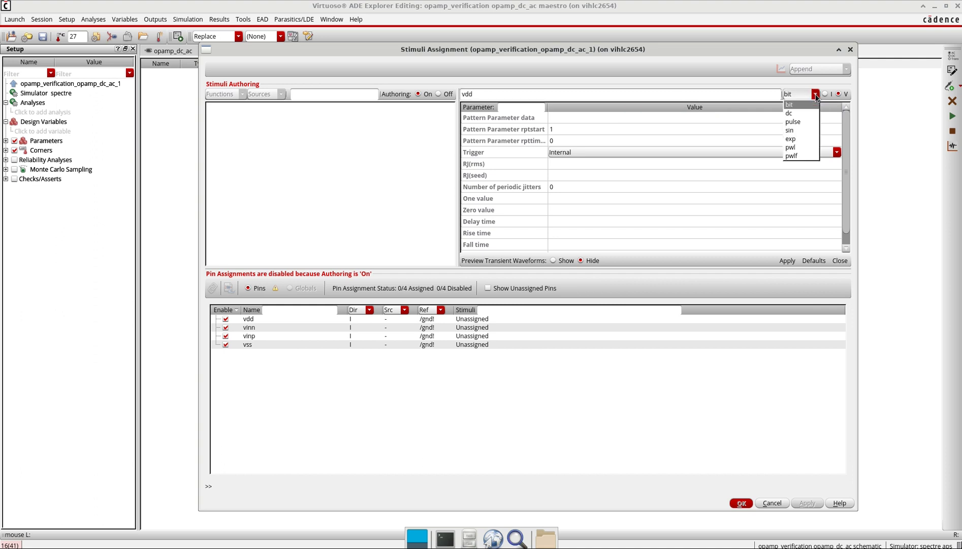
left_click(798, 108)
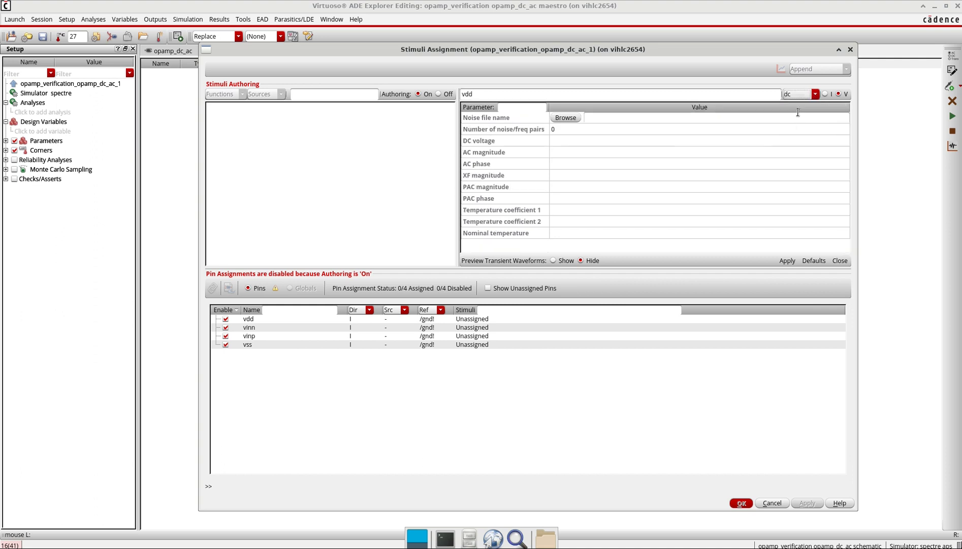
left_click(610, 140)
type("1")
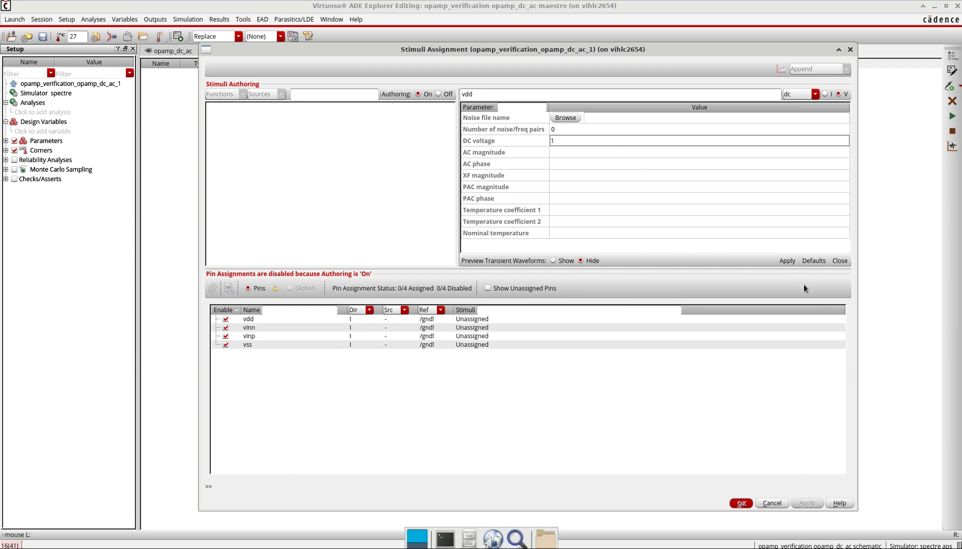
left_click(787, 260)
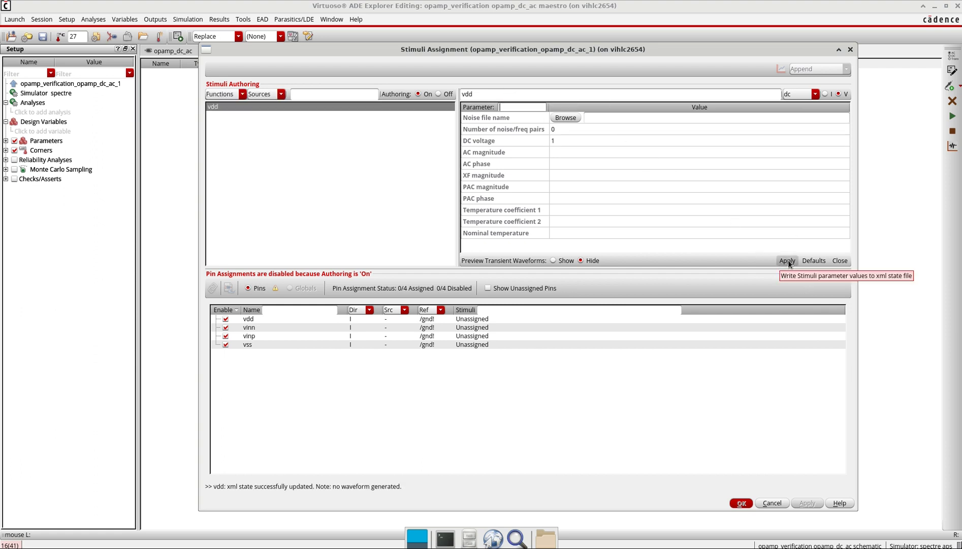
- Rename the stimulus field to vinp to begin a second stimulus
left_click(541, 93)
key("BackSpace")
key("BackSpace")
type("inp")
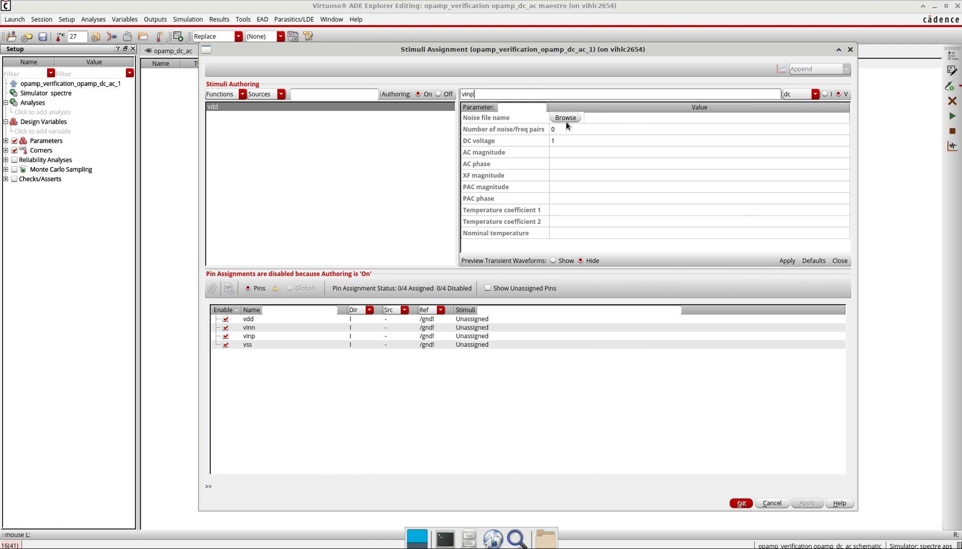
- Give vinp an AC magnitude of 1 and AC phase of 0, and save it
left_click(564, 141)
left_click(563, 152)
type("1")
left_click(572, 163)
type("0")
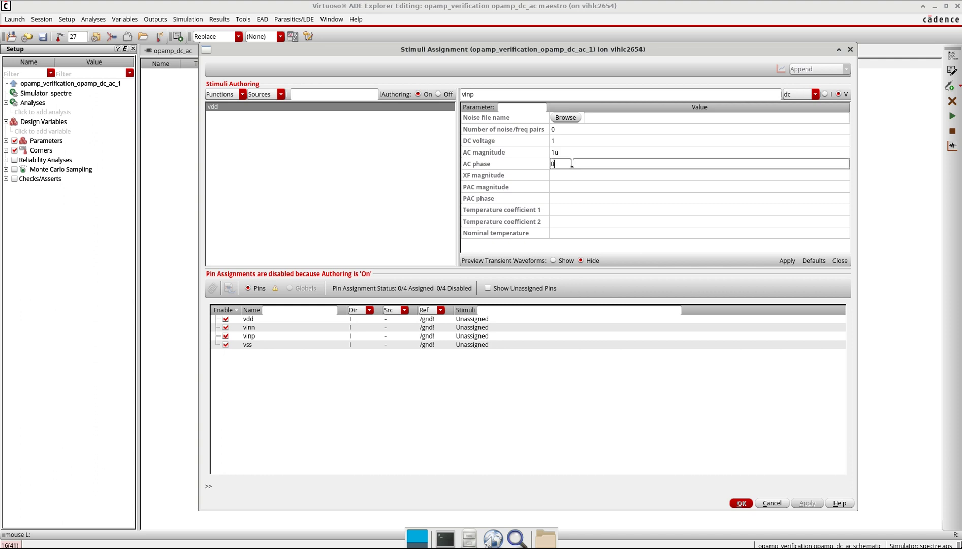
left_click(785, 260)
- Change the vdd stimulus DC voltage to 1.8
left_click(211, 107)
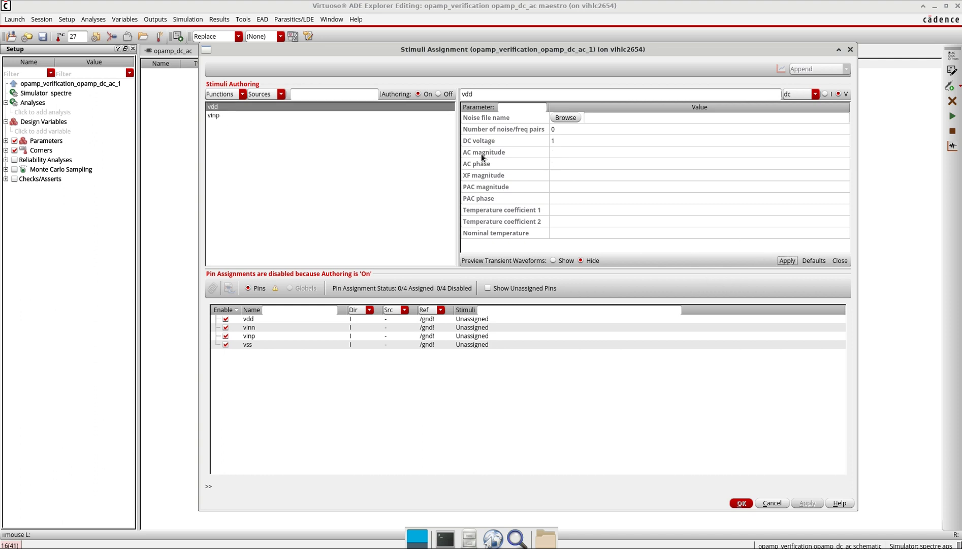
left_click(557, 143)
type("1.8")
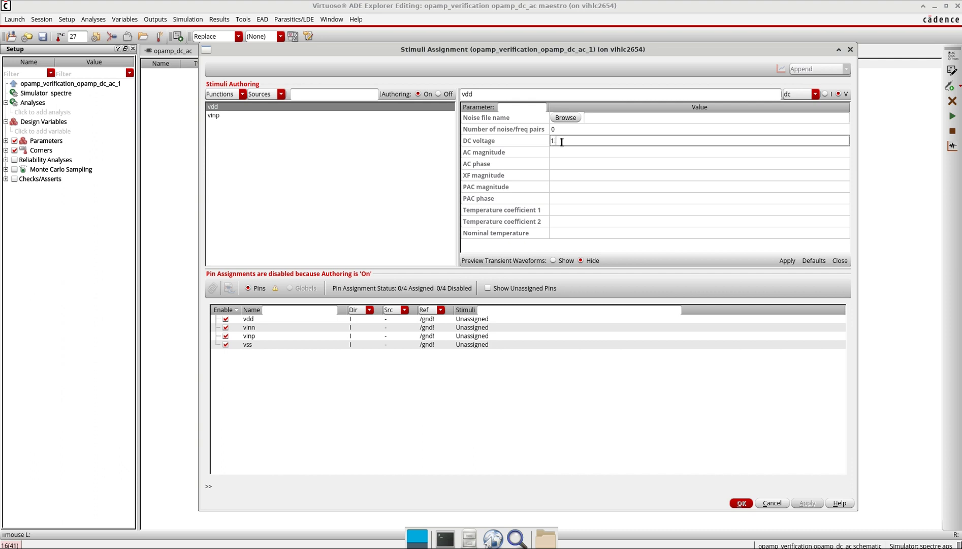
left_click(788, 261)
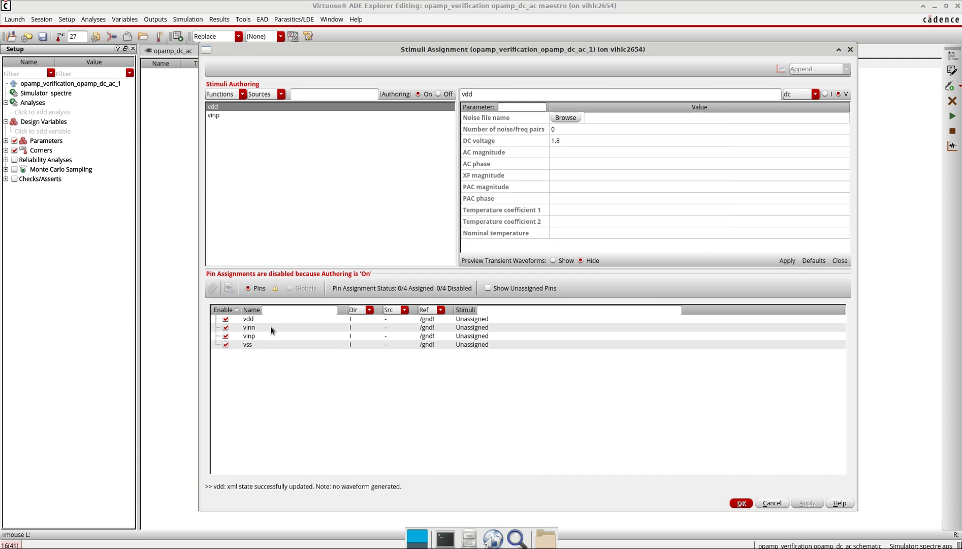
- With the vinn pin selected, apply DC 1, AC magnitude 1u and AC phase 180
left_click(251, 336)
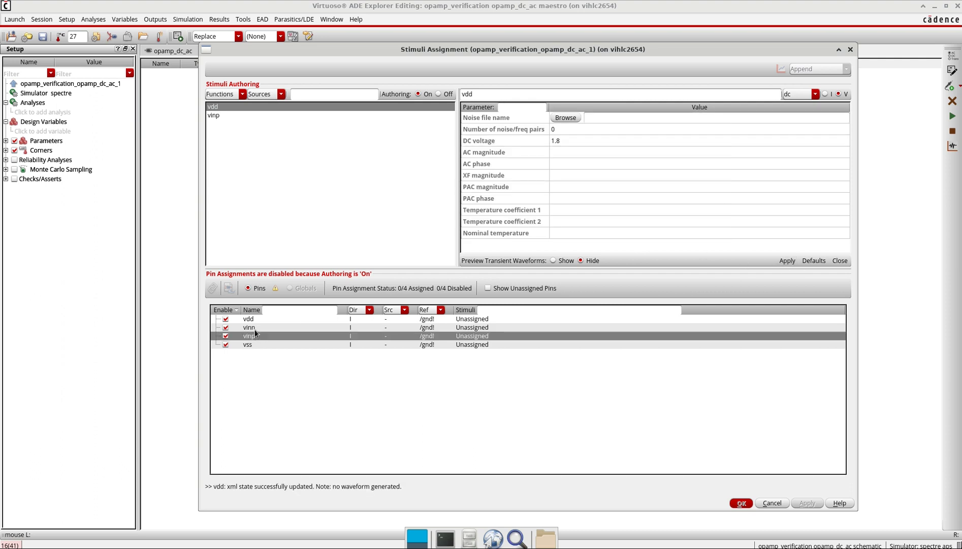
left_click(255, 329)
double_click(570, 141)
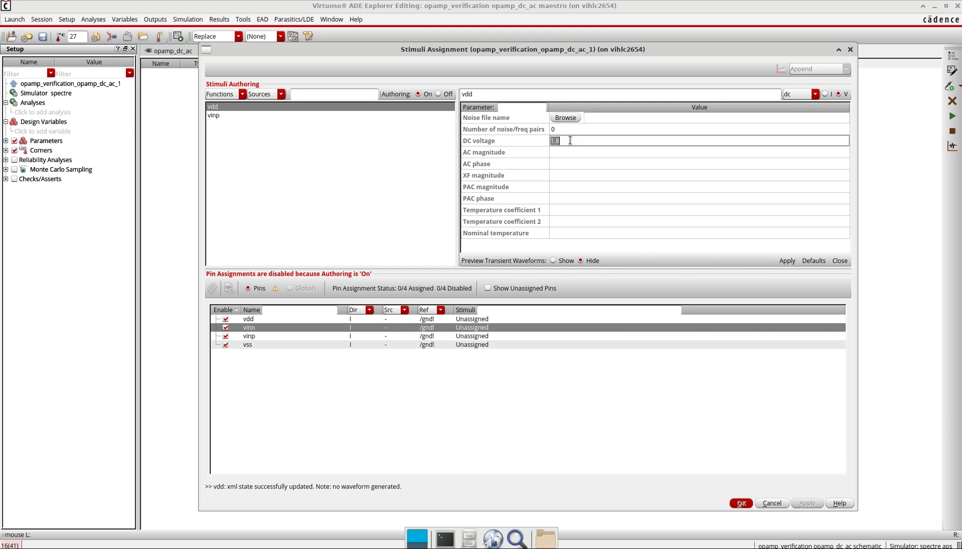
type("1")
left_click(571, 152)
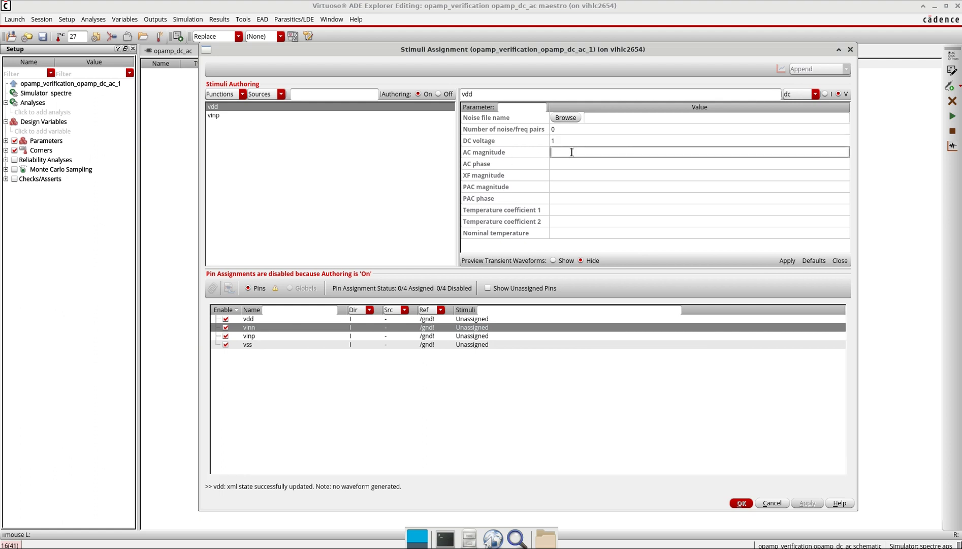
type("1u")
left_click(572, 163)
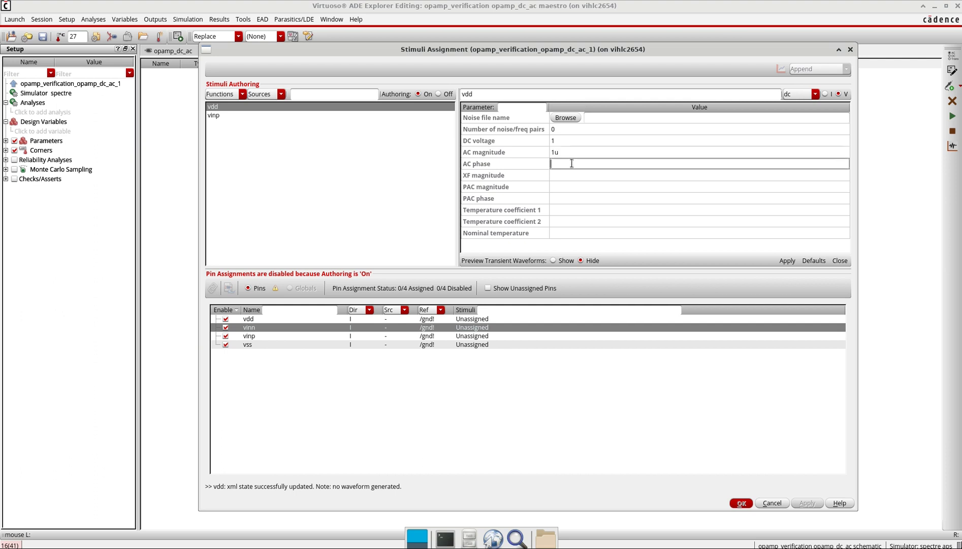
type("180")
left_click(788, 260)
- Clear vdd's AC magnitude and phase and reapply its 1.8 V DC voltage
left_click(248, 346)
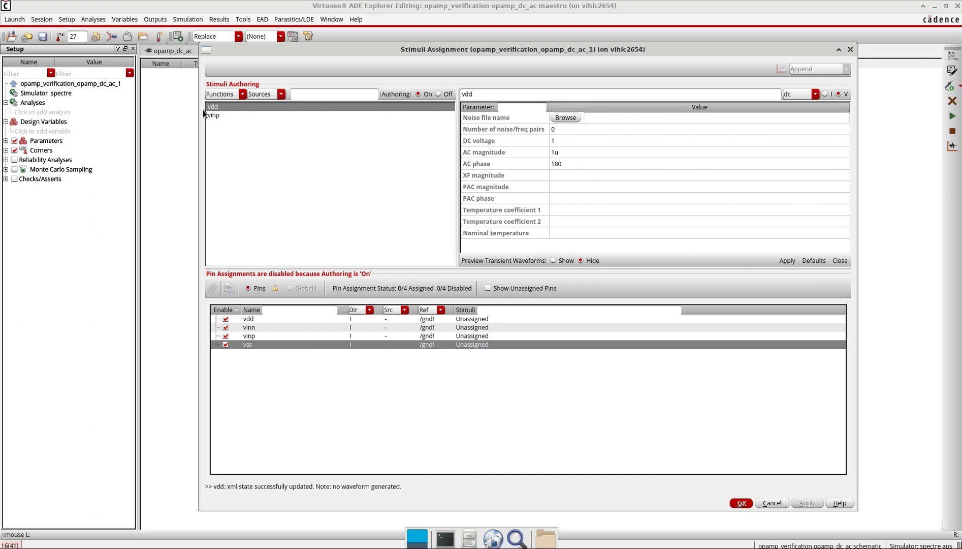
left_click(226, 106)
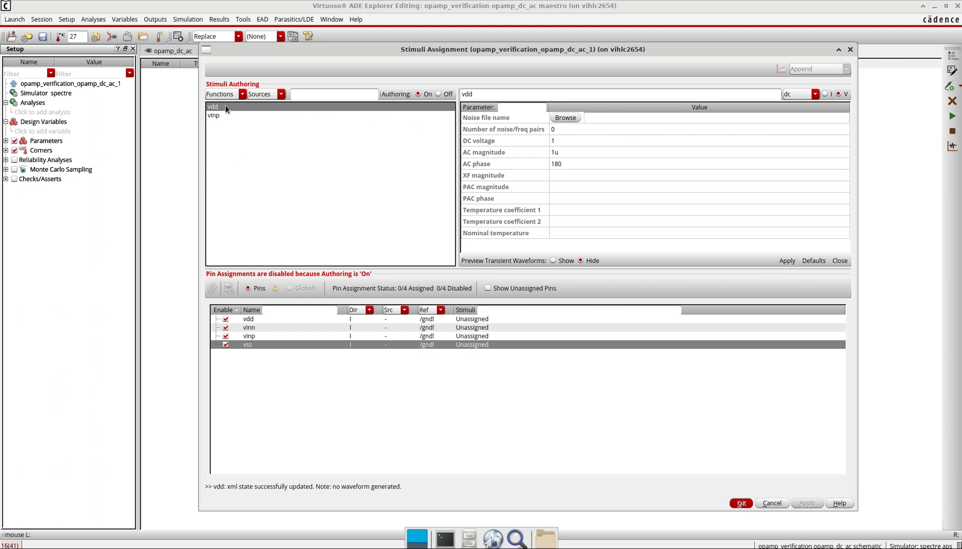
left_click(570, 162)
key("BackSpace")
left_click(570, 151)
key("BackSpace")
left_click(569, 140)
type("1.8")
left_click(787, 261)
- Rename the stimulus field to vinn for a new stimulus
left_click(484, 95)
key("BackSpace")
key("BackSpace")
type("inn")
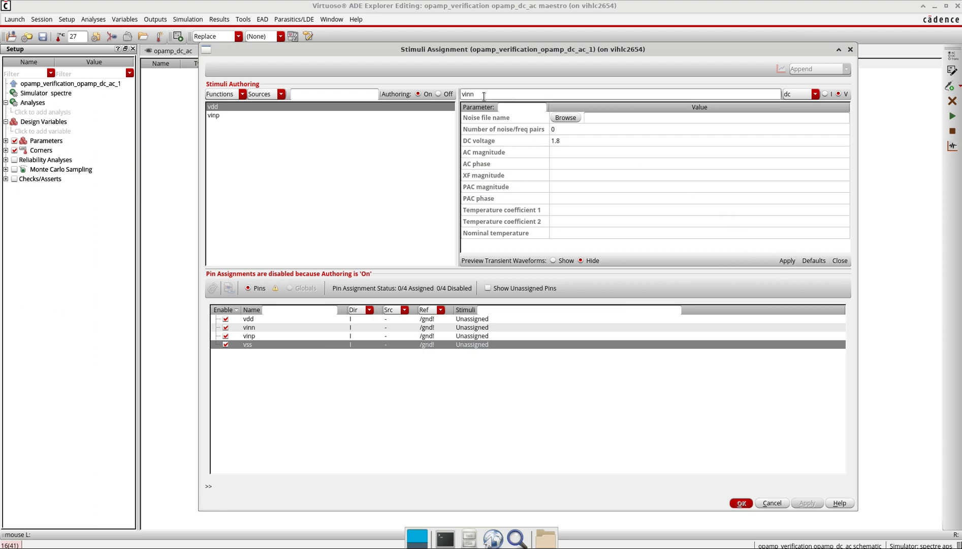
- Save vinn with DC voltage 1, AC magnitude 1u and AC phase 180
left_click(567, 141)
key("BackSpace")
key("BackSpace")
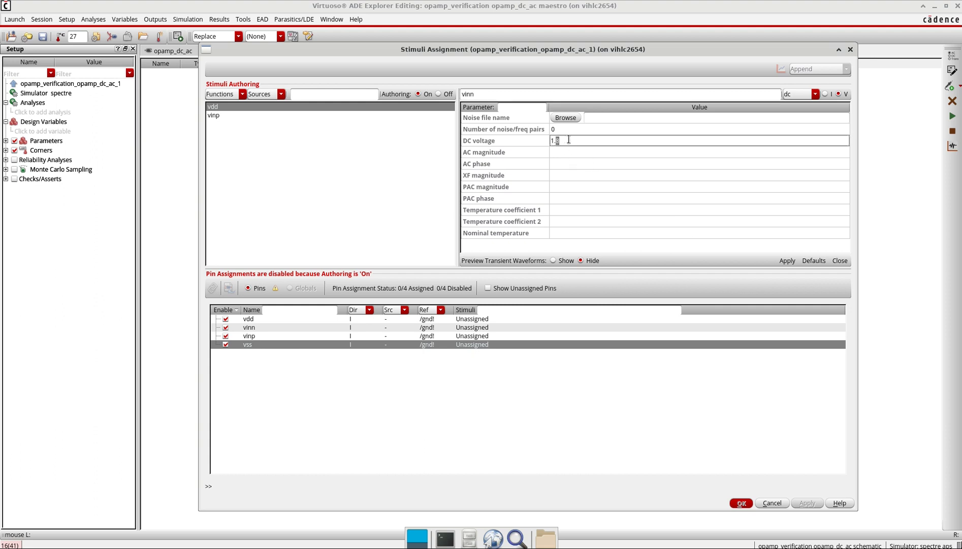
left_click(569, 151)
type("1u")
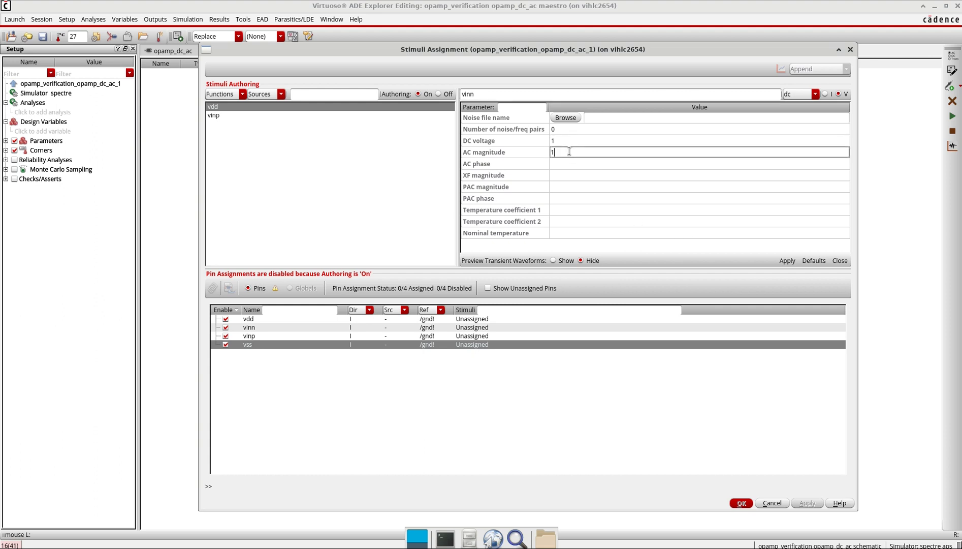
left_click(567, 163)
type("180")
left_click(787, 260)
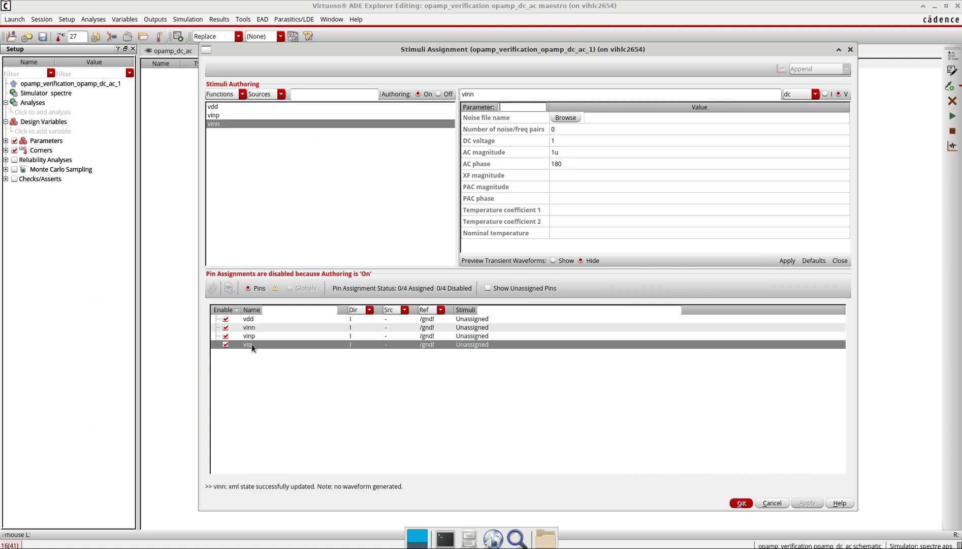
- Add a vss stimulus at 0 V DC with its AC fields cleared
left_click(484, 94)
key("BackSpace")
key("BackSpace")
key("BackSpace")
type("ss")
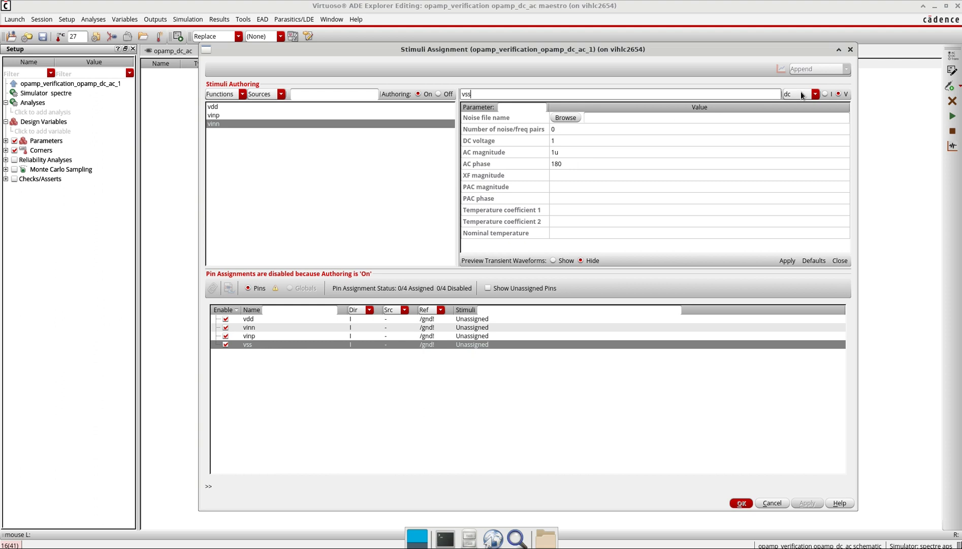
left_click(572, 162)
key("BackSpace")
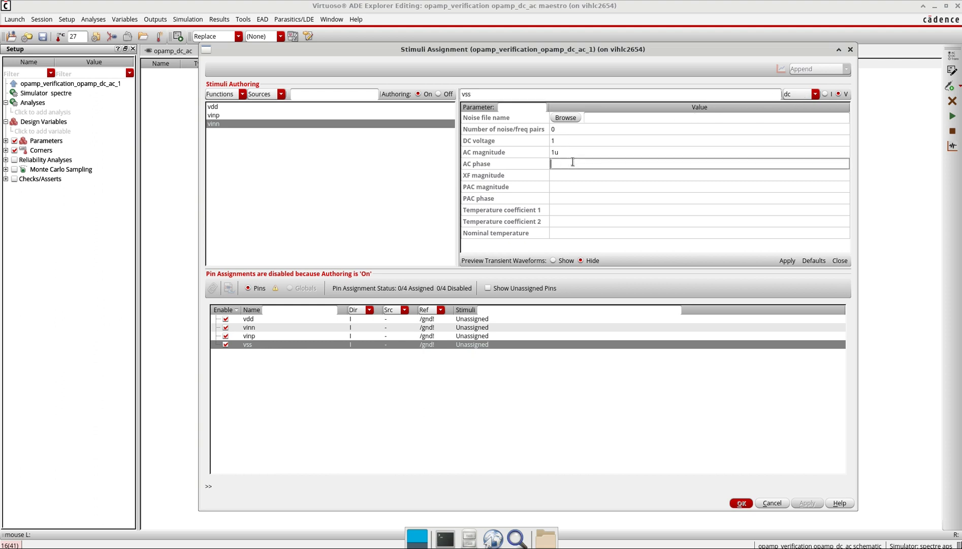
left_click(571, 152)
key("BackSpace")
left_click(571, 141)
type("0")
left_click(787, 261)
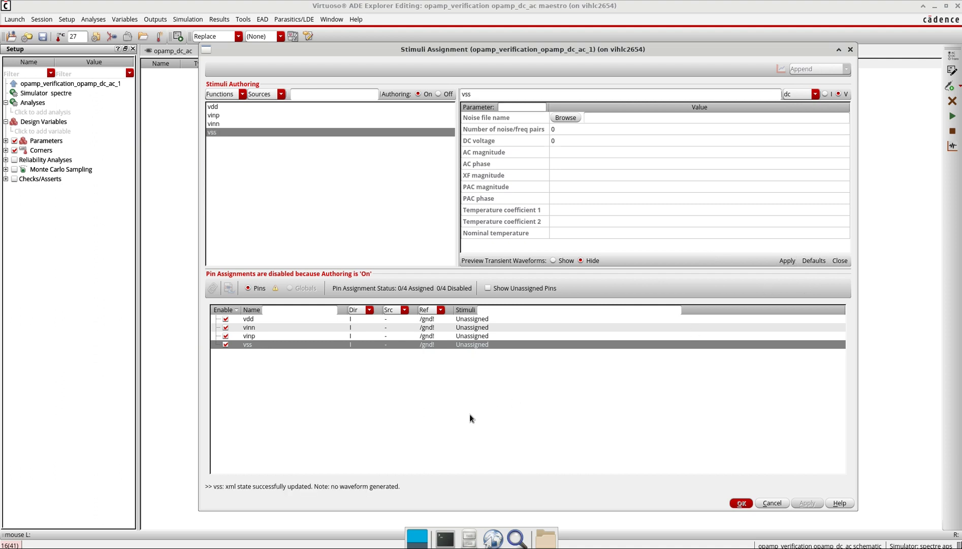
left_click(443, 419)
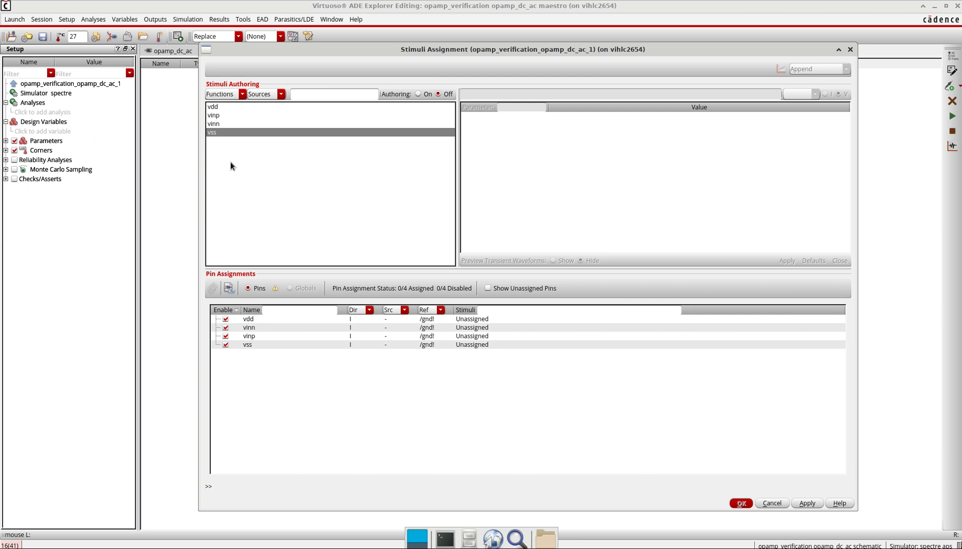
- Assign the vdd and vinn stimuli to the vdd and vinn pins
left_click(249, 319)
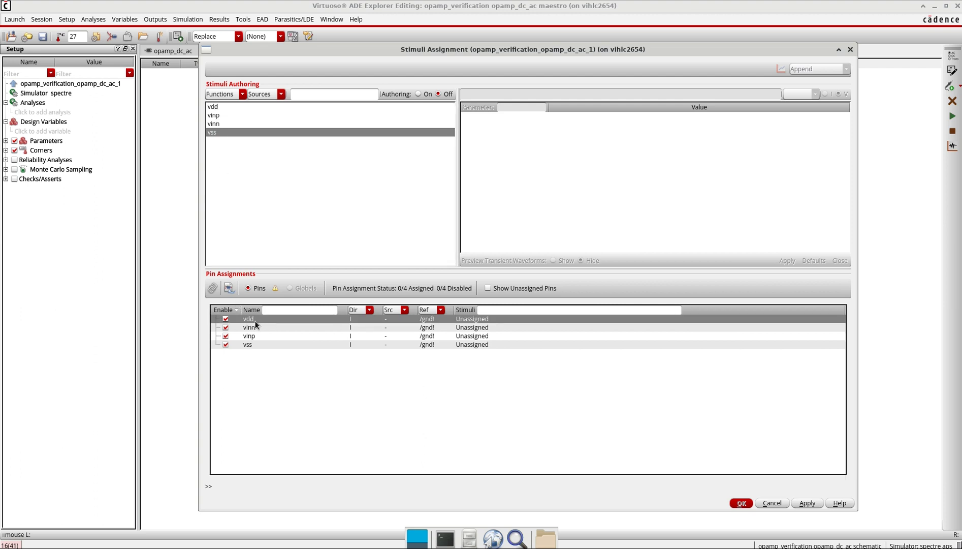
left_click(212, 290)
left_click(215, 108)
left_click(213, 289)
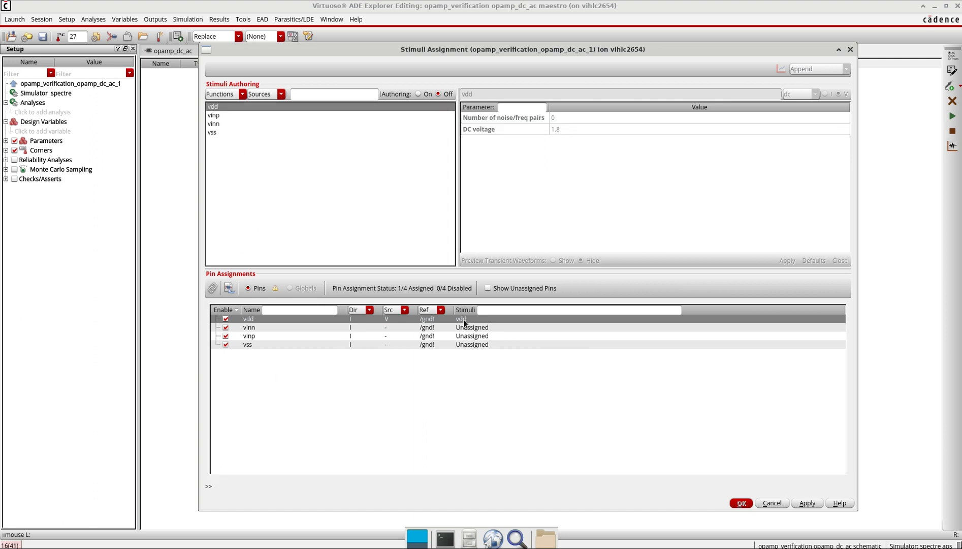
left_click(241, 328)
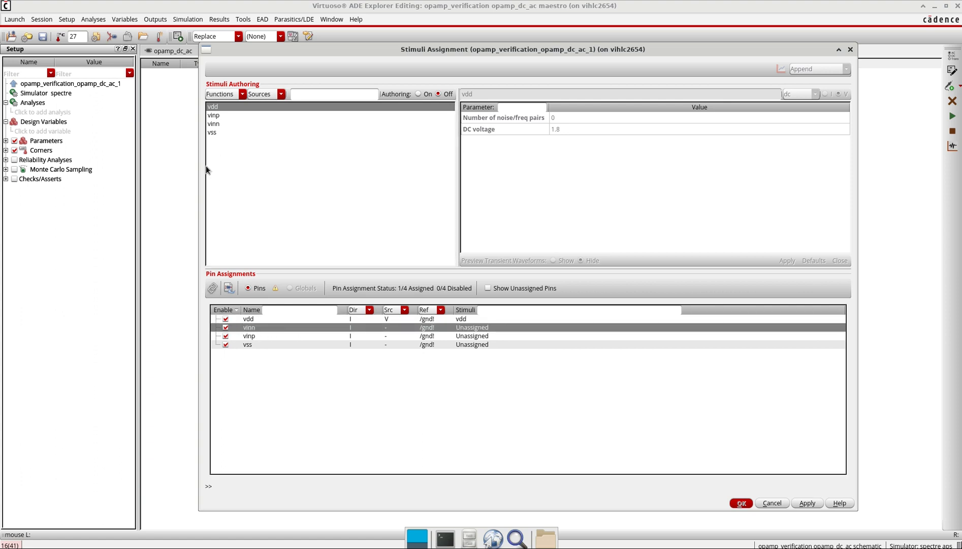
left_click(212, 123)
left_click(213, 289)
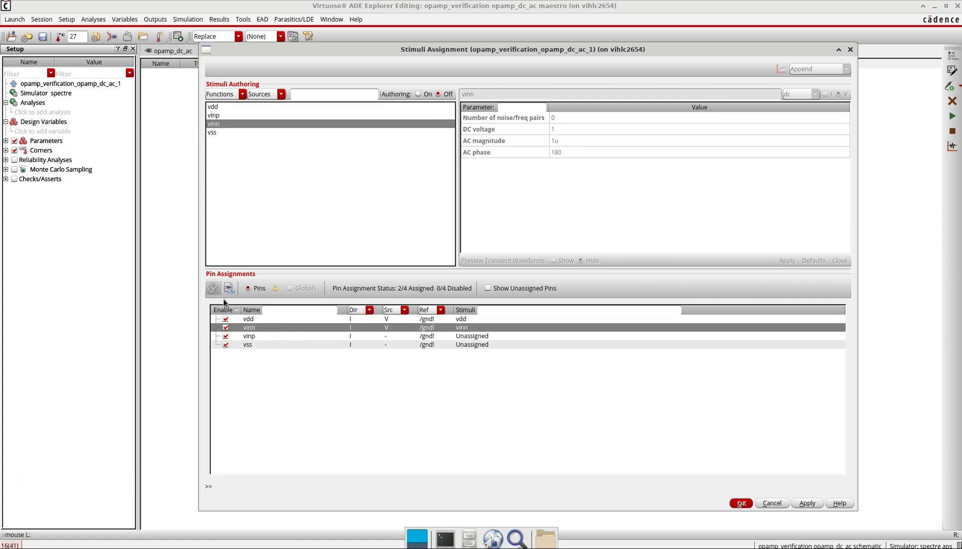
- Assign the vinp and vss stimuli to the vinp and vss pins
left_click(412, 336)
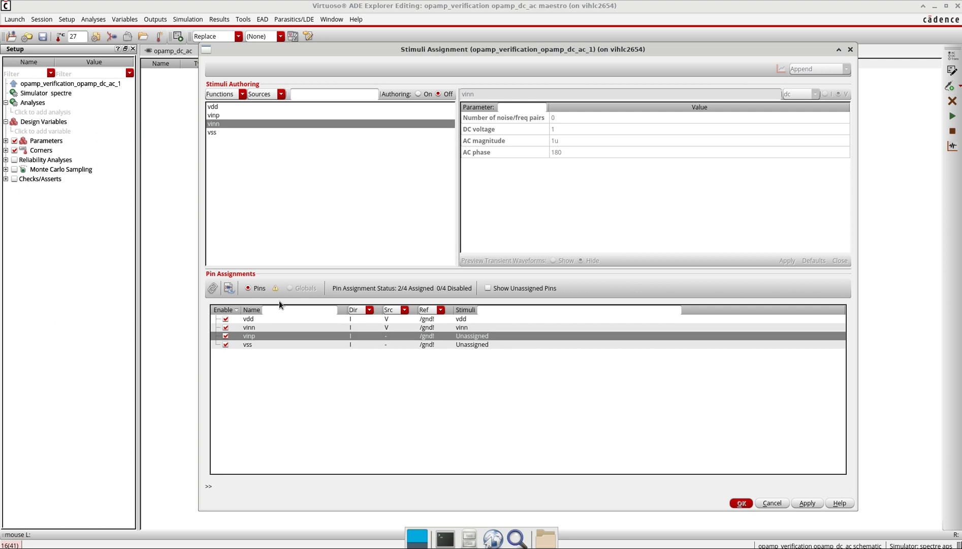
left_click(213, 115)
left_click(212, 288)
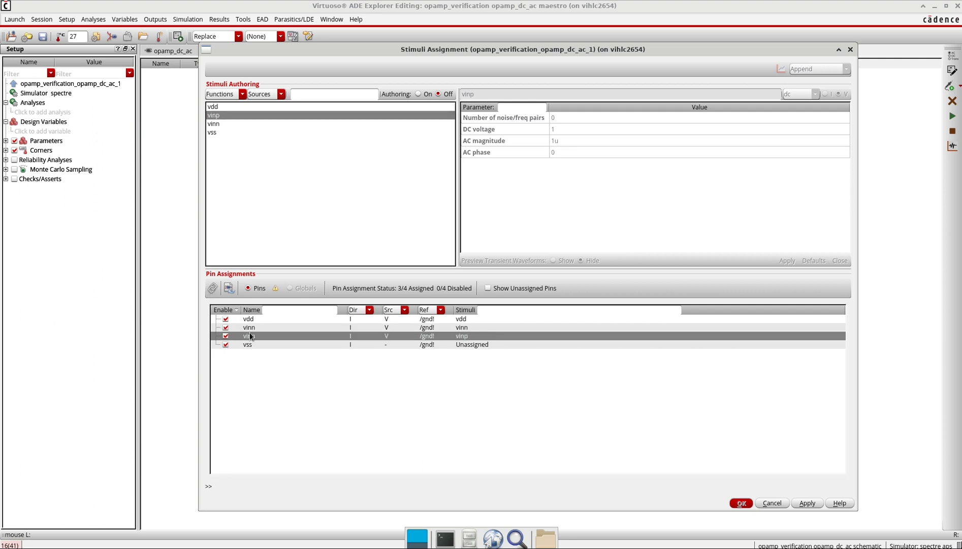
left_click(249, 345)
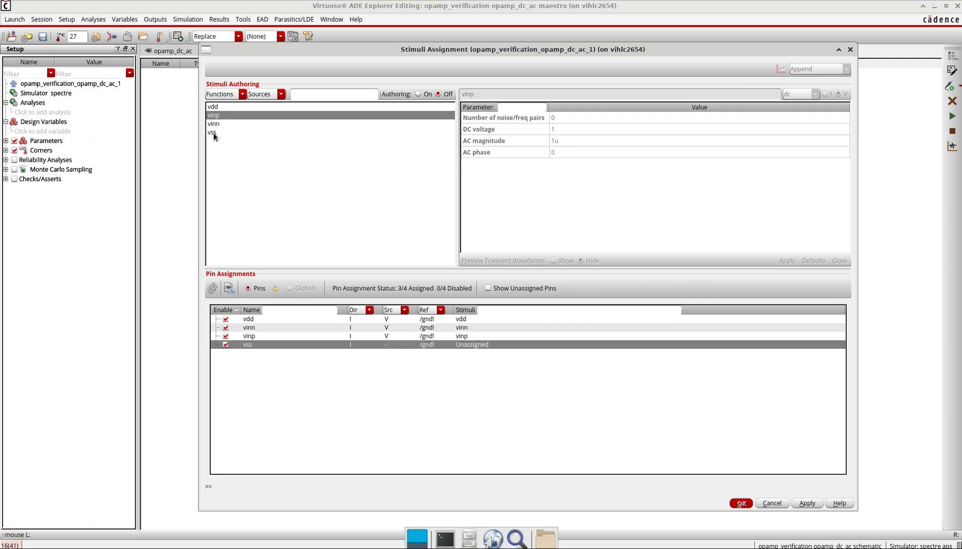
left_click(213, 132)
left_click(213, 288)
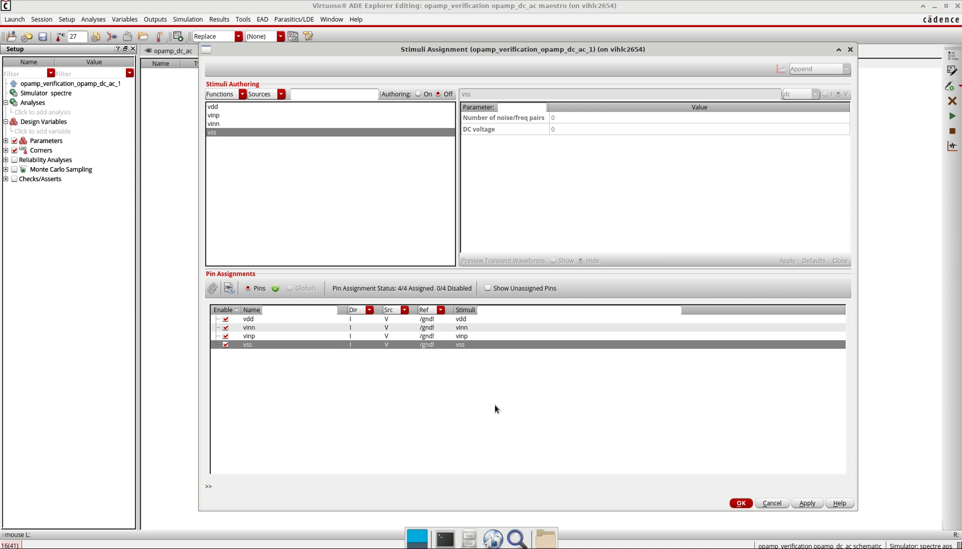
- Check the unassigned-pin and reference net filters, then confirm the stimulus assignments
left_click(488, 288)
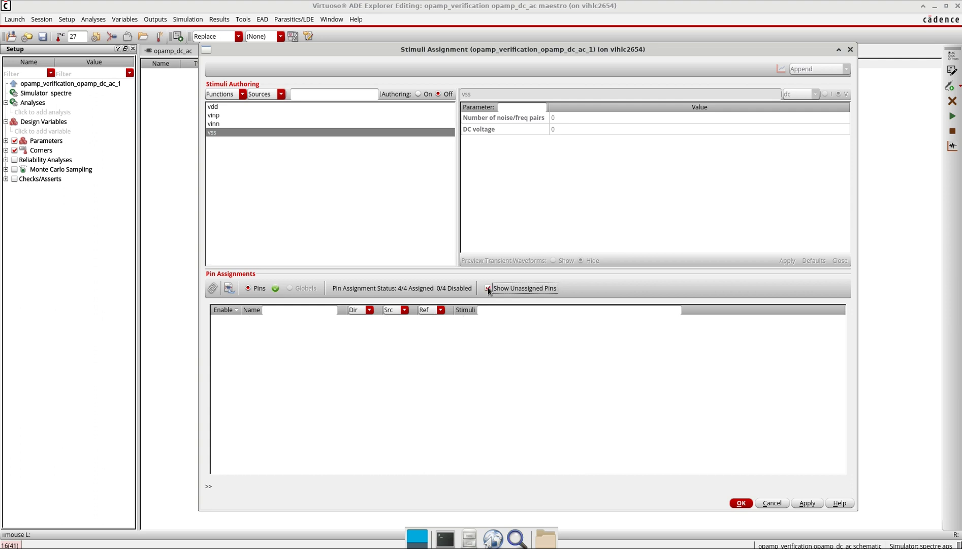
left_click(488, 289)
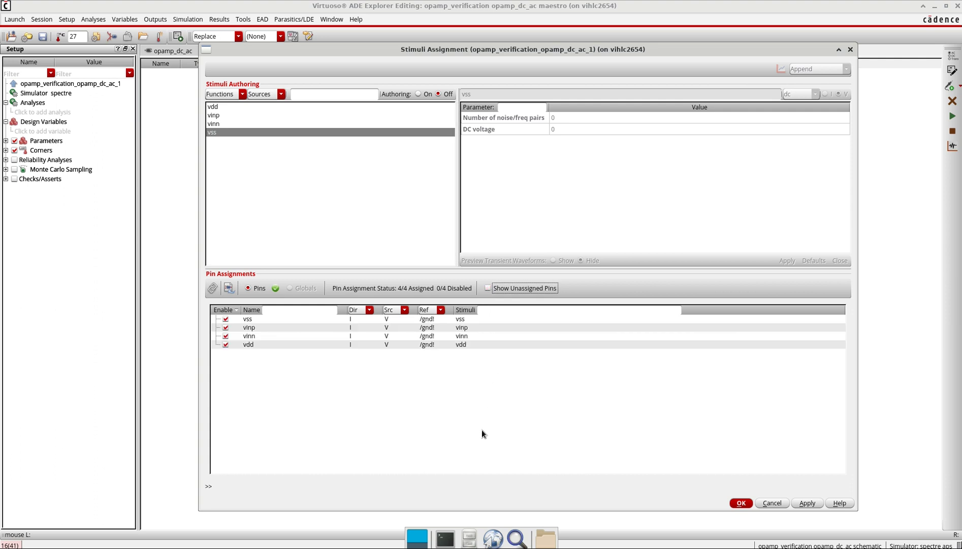
left_click(441, 310)
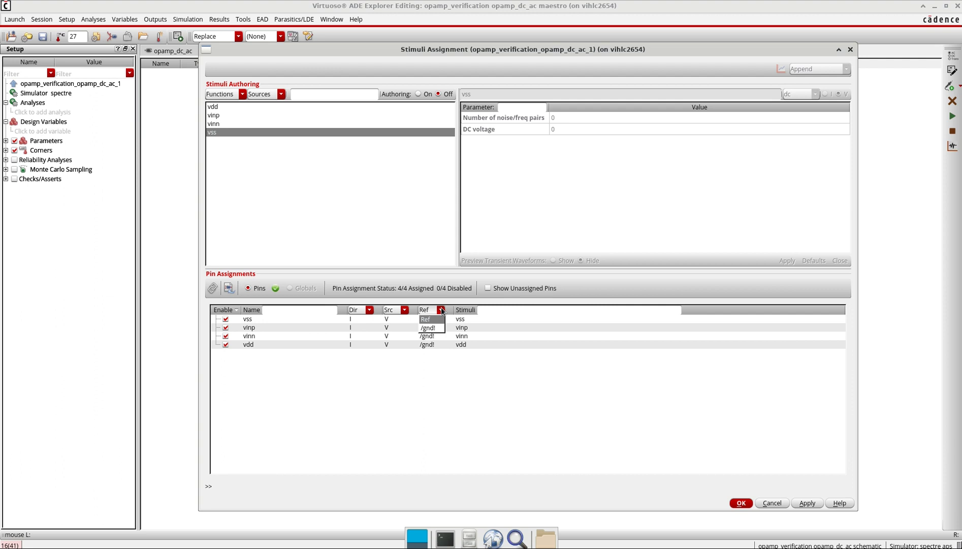
left_click(515, 428)
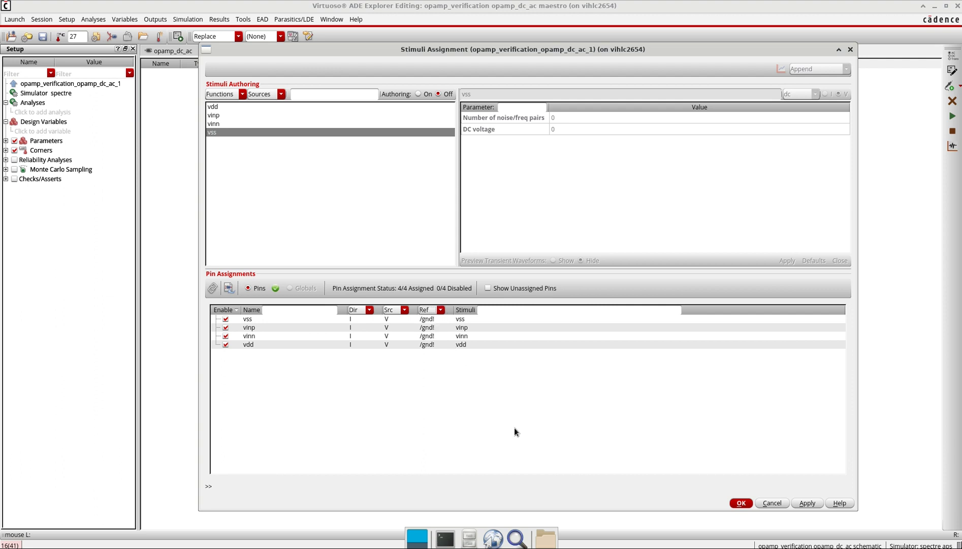
left_click(514, 431)
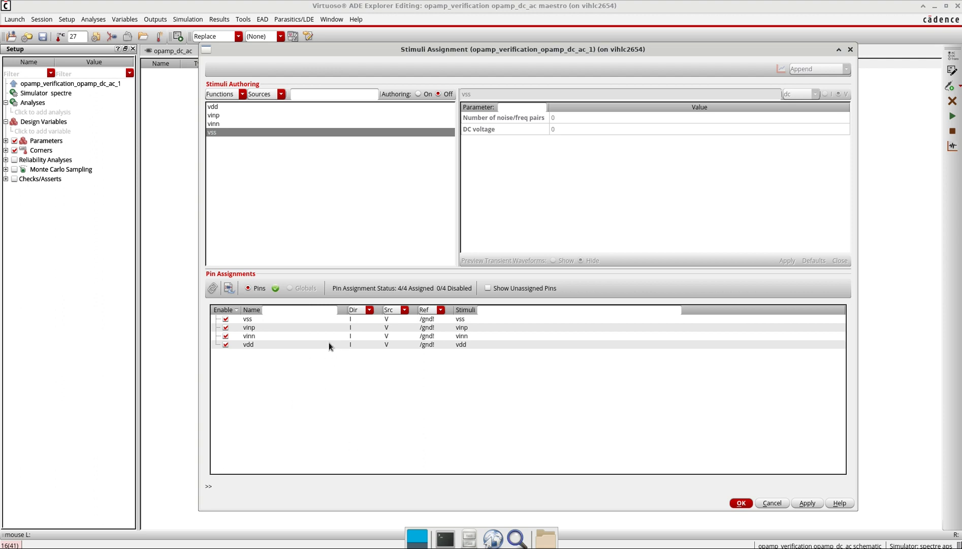
left_click(740, 503)
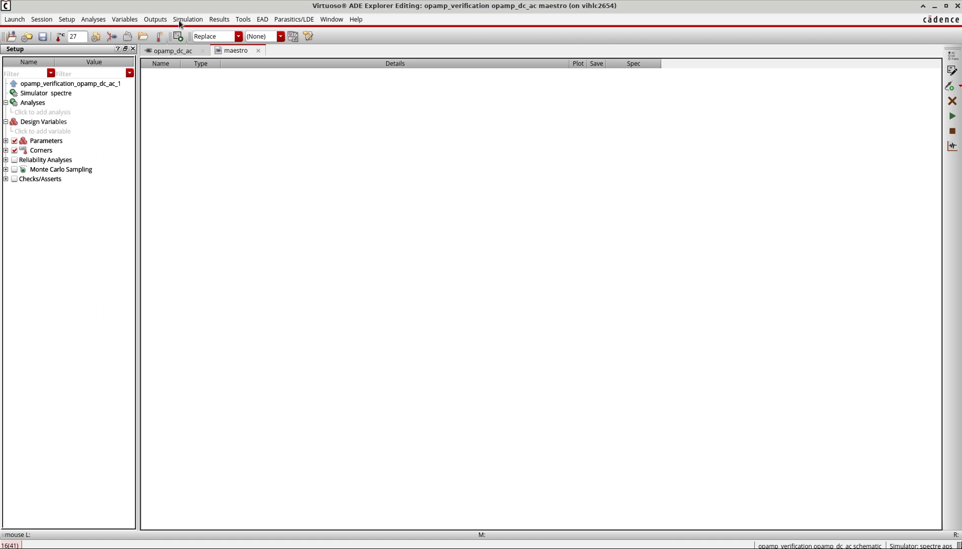
- Add a dc analysis that saves the DC operating point
left_click(99, 20)
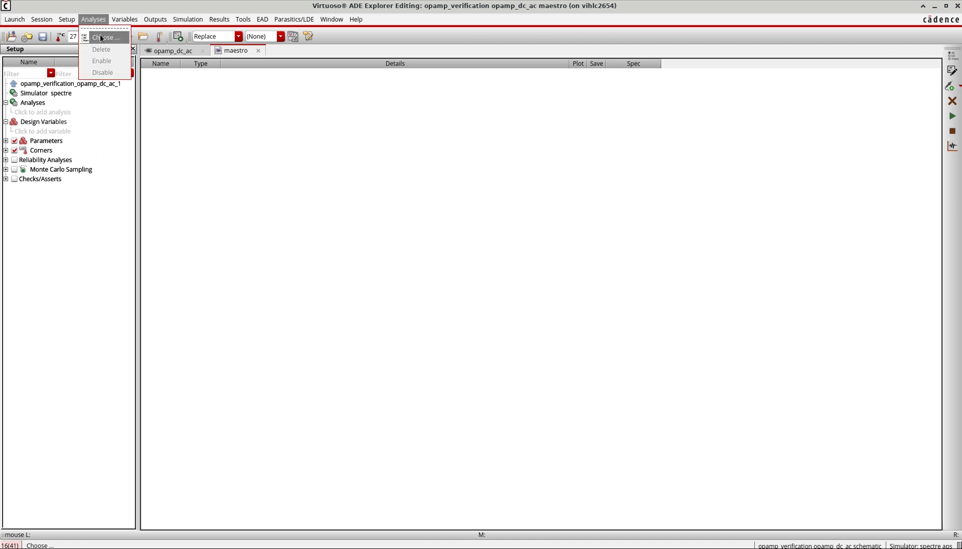
left_click(816, 179)
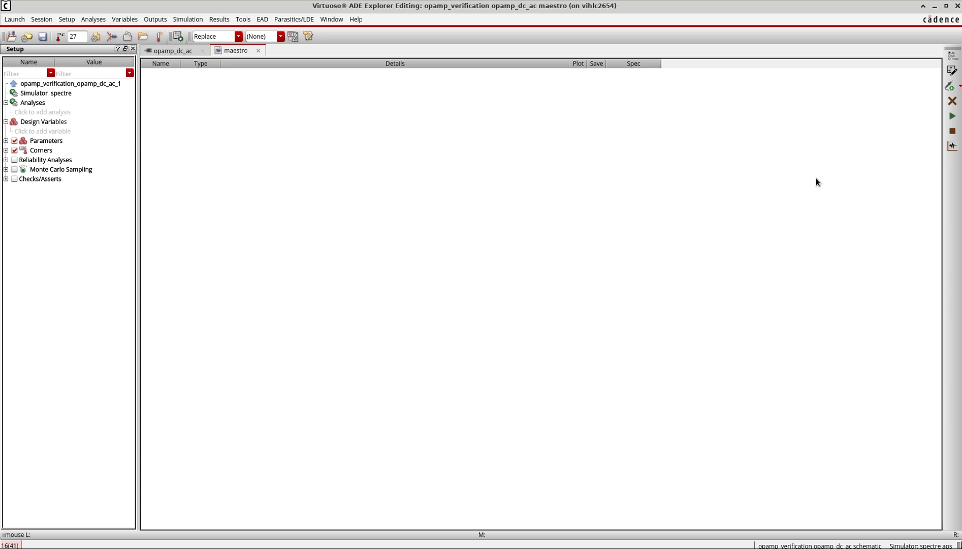
left_click(952, 57)
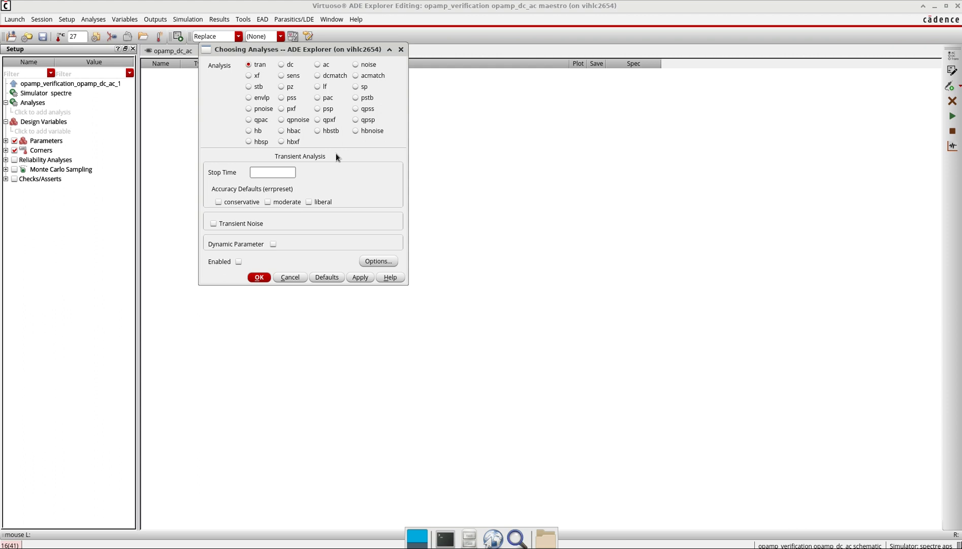
left_click(287, 64)
left_click(298, 170)
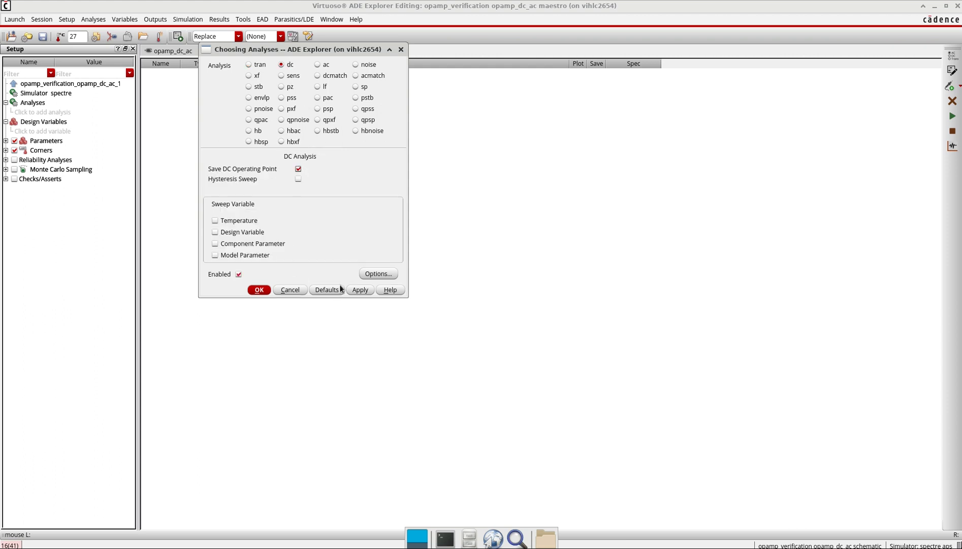
left_click(361, 291)
- Add an ac analysis sweeping from 10 to 10G
left_click(317, 65)
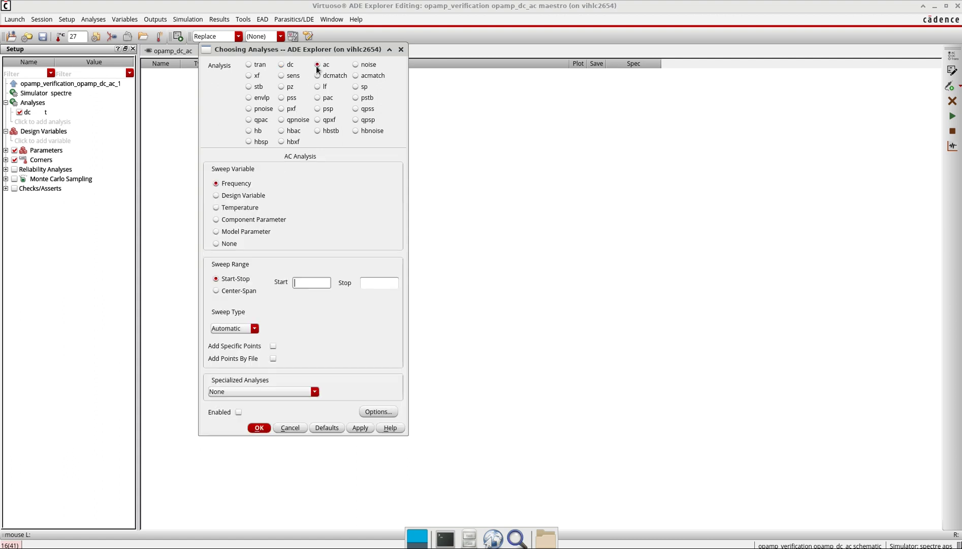
left_click(306, 285)
type("10")
key("Tab")
type("10G")
left_click(258, 429)
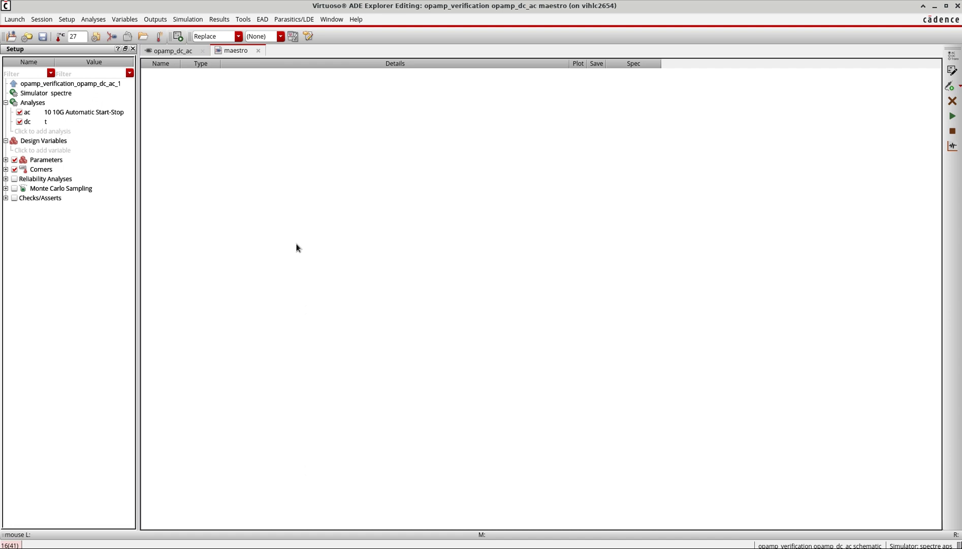
- Add a signal output row and assign it the vout net picked from the opamp_dc_ac schematic
left_click(158, 19)
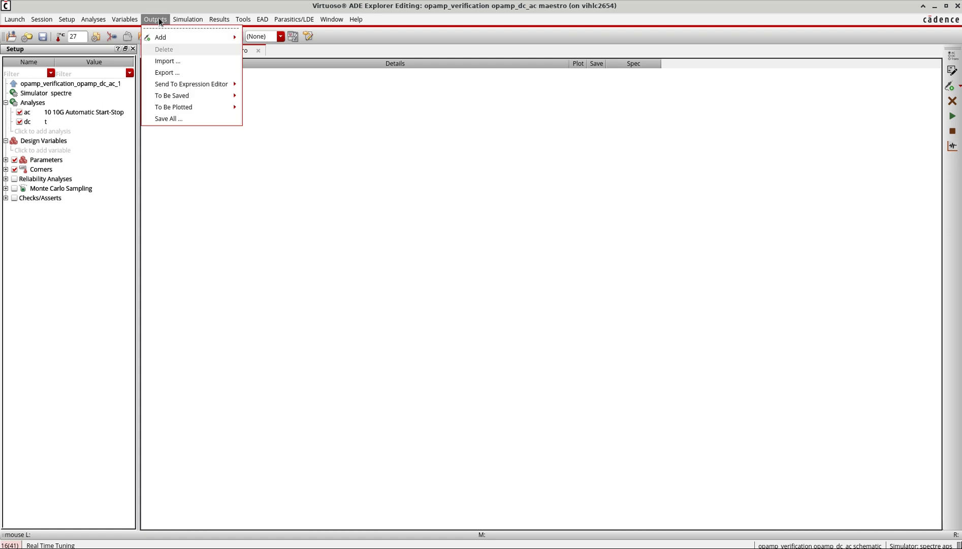
mouse_move(163, 40)
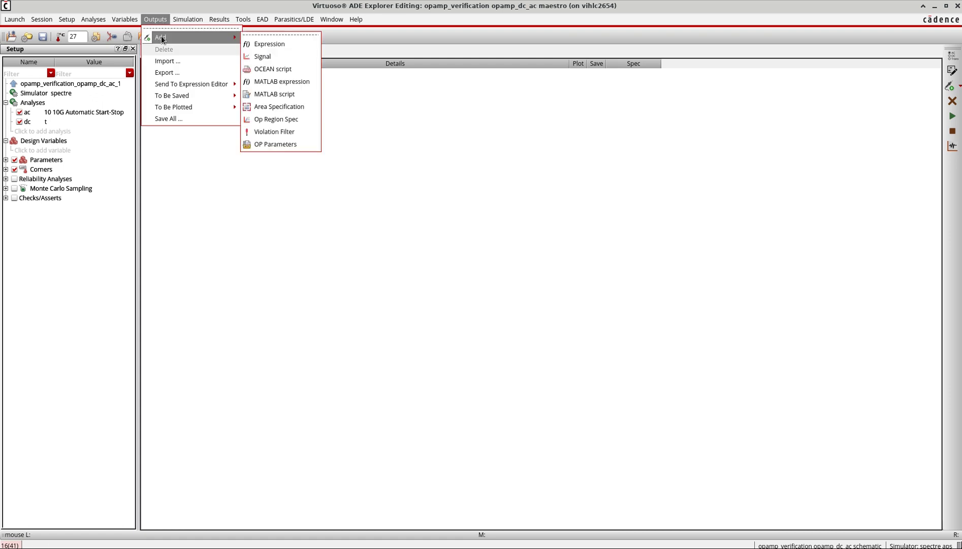
left_click(276, 57)
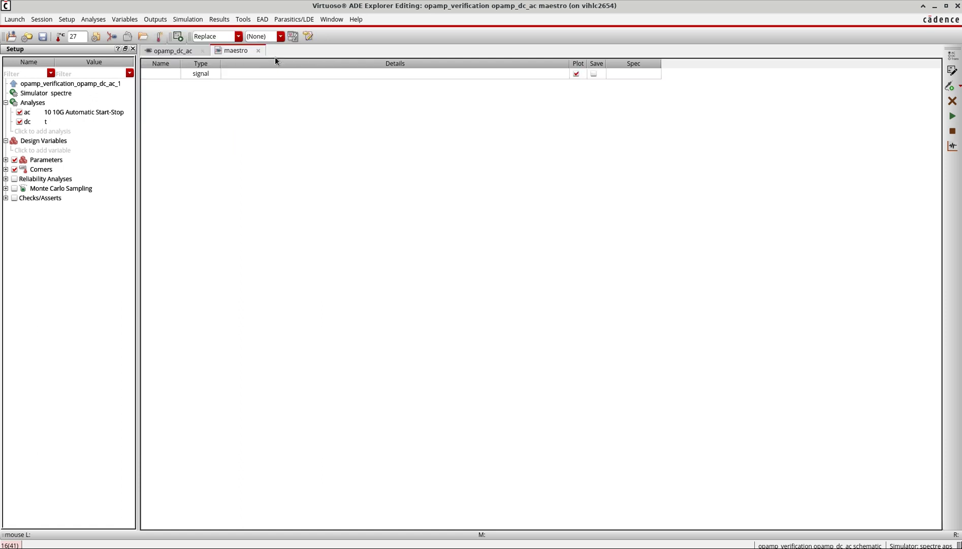
left_click(172, 51)
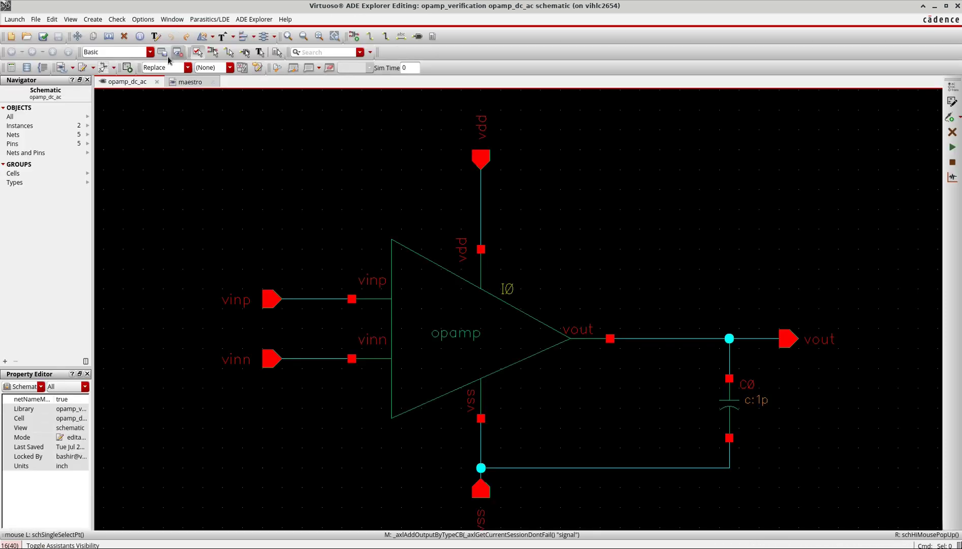
left_click(682, 338)
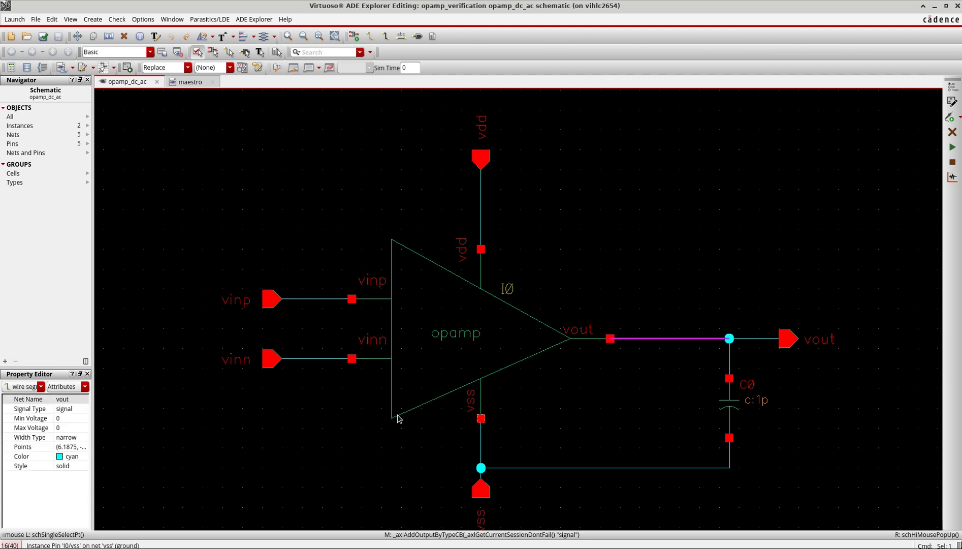
left_click(309, 300)
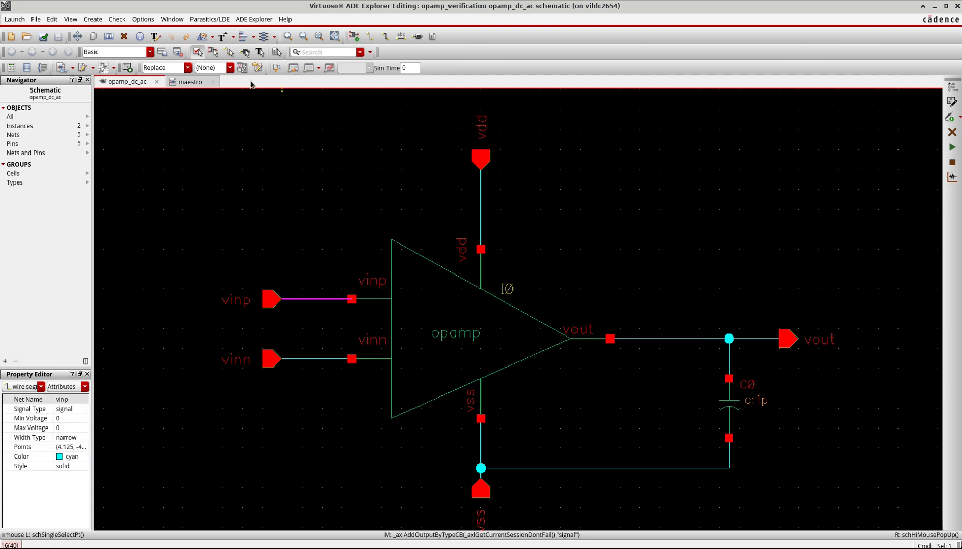
left_click(191, 82)
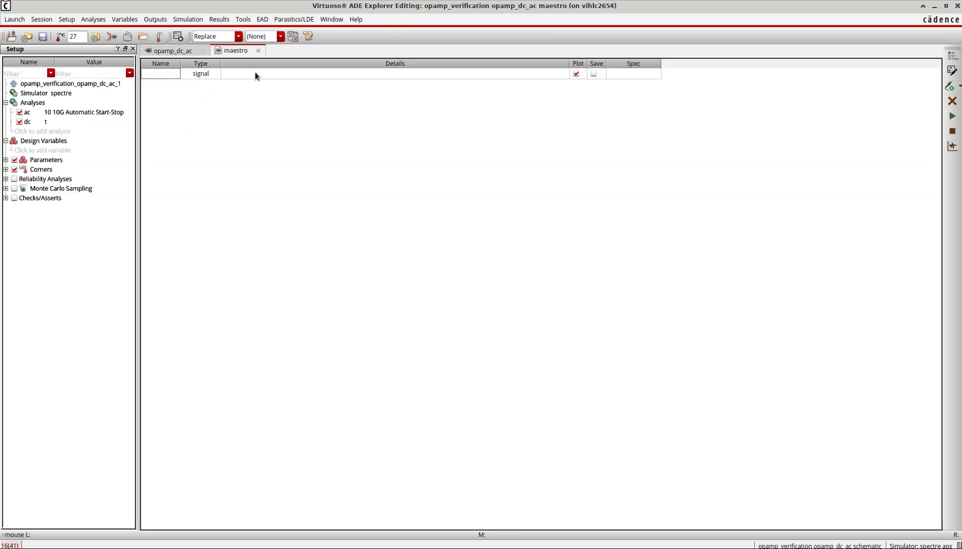
left_click(155, 19)
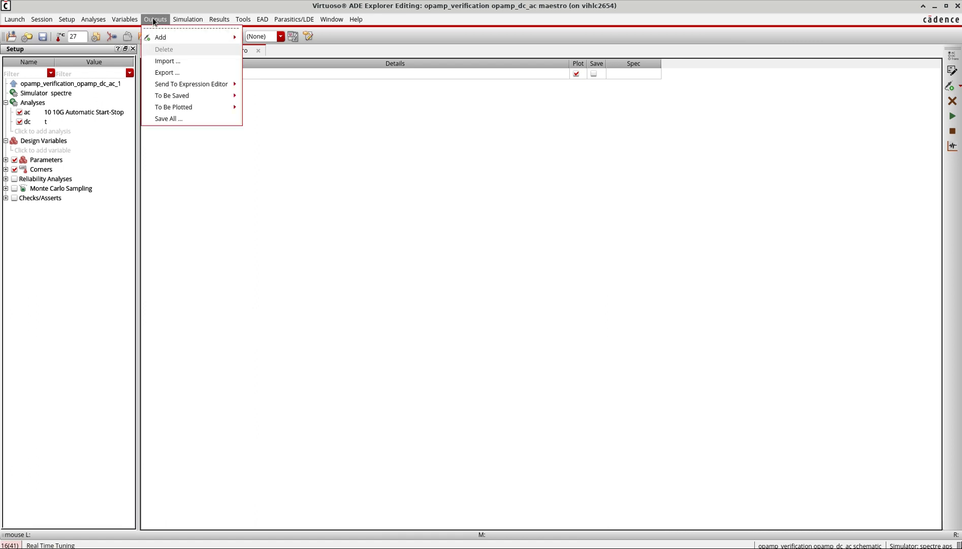
left_click(193, 75)
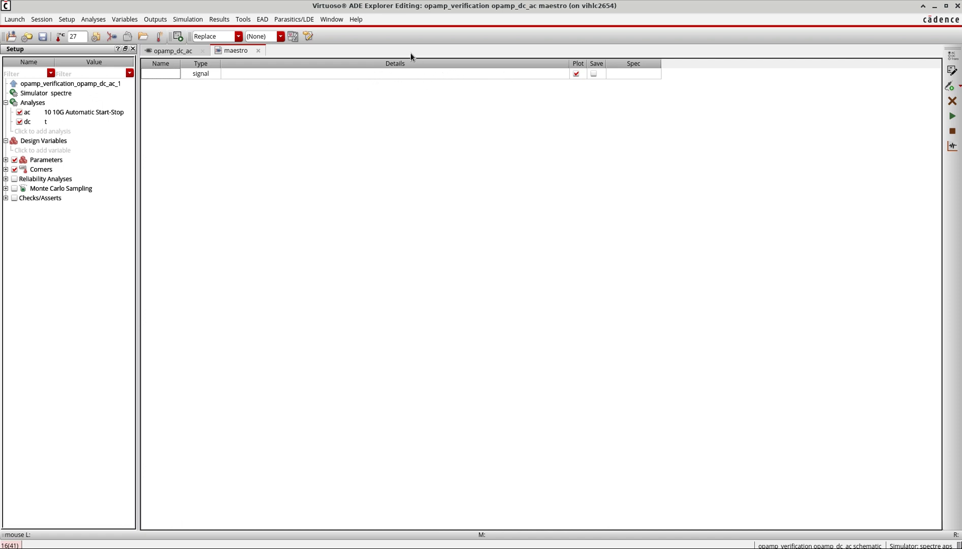
double_click(493, 74)
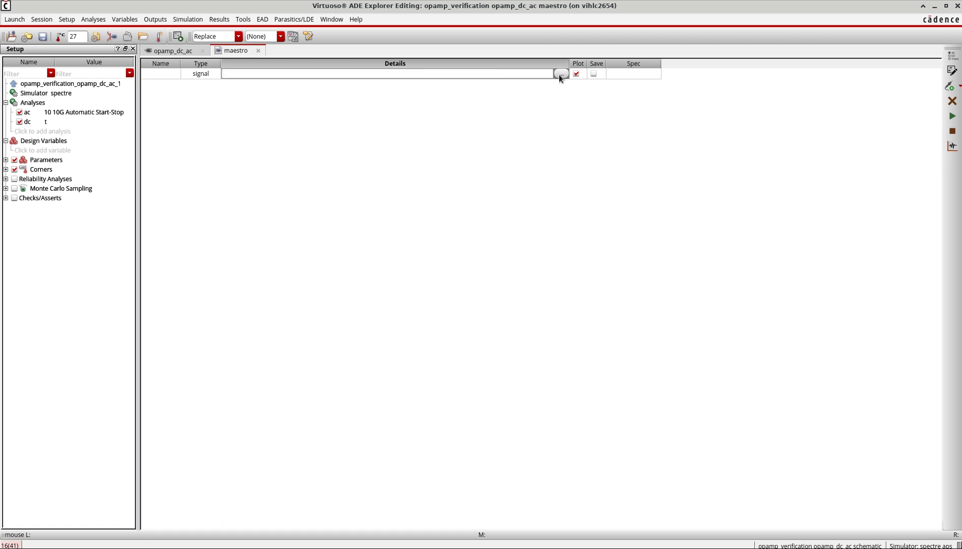
left_click(561, 73)
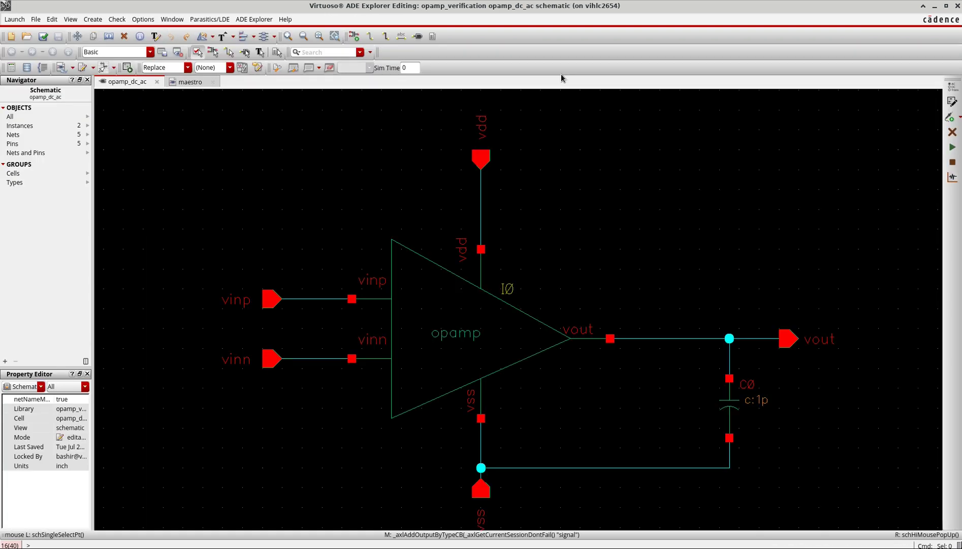
left_click(659, 340)
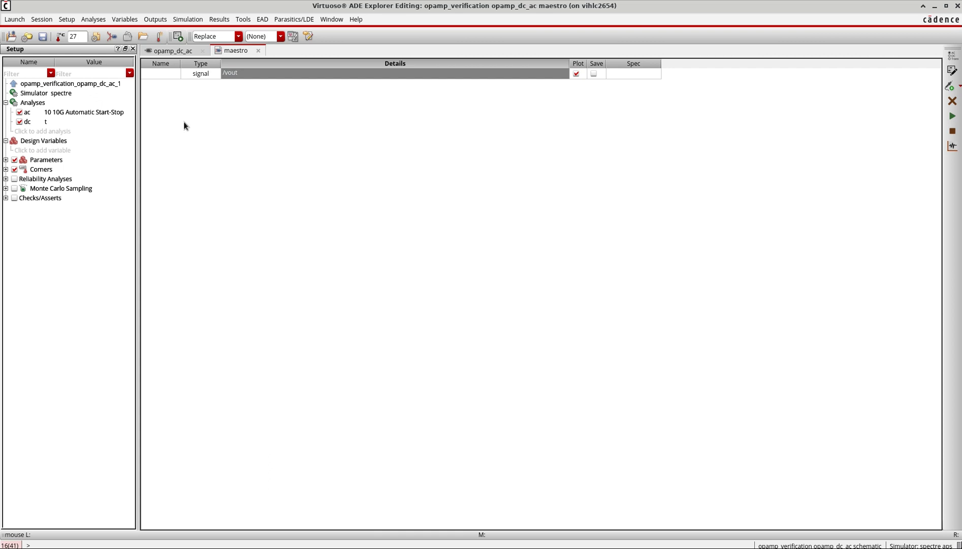
- Add a second signal output row set to the vinp net picked from the schematic
left_click(149, 20)
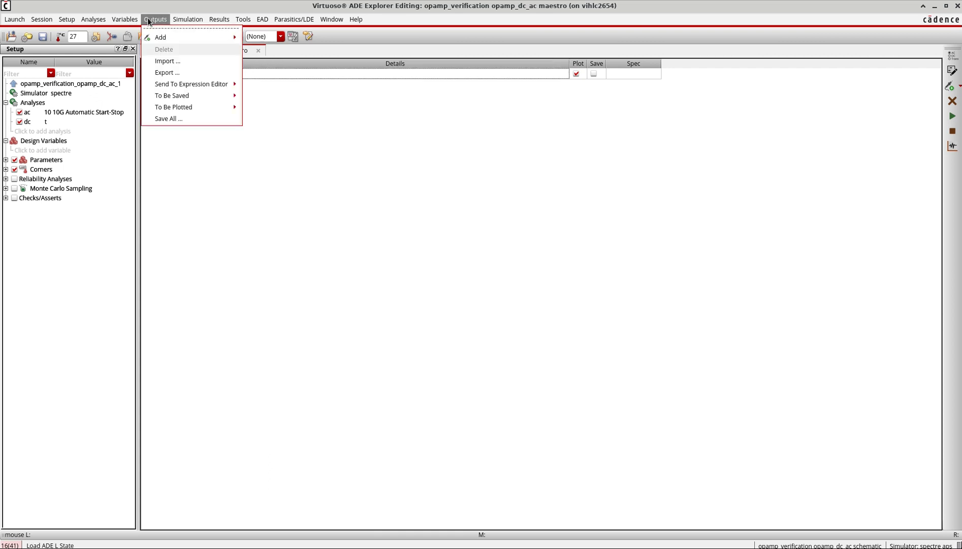
mouse_move(154, 34)
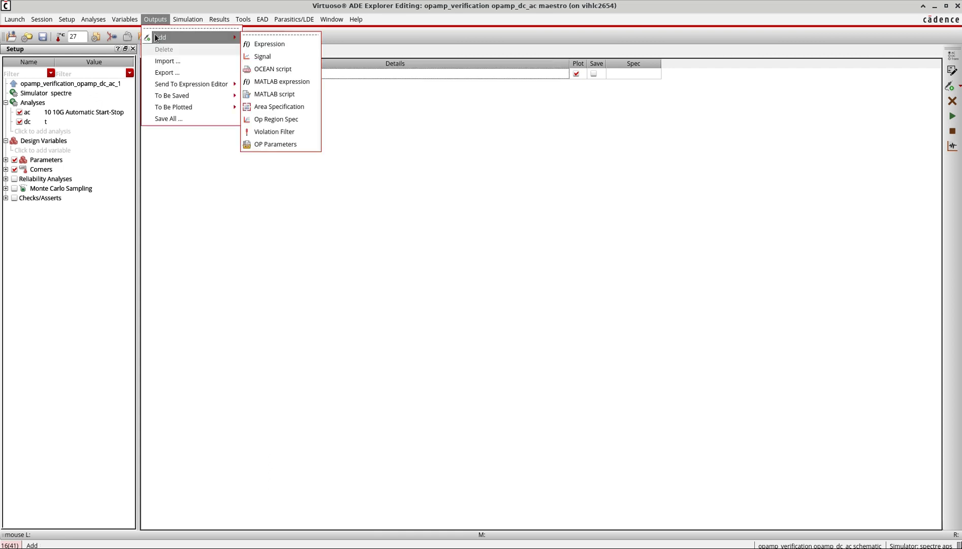
left_click(263, 57)
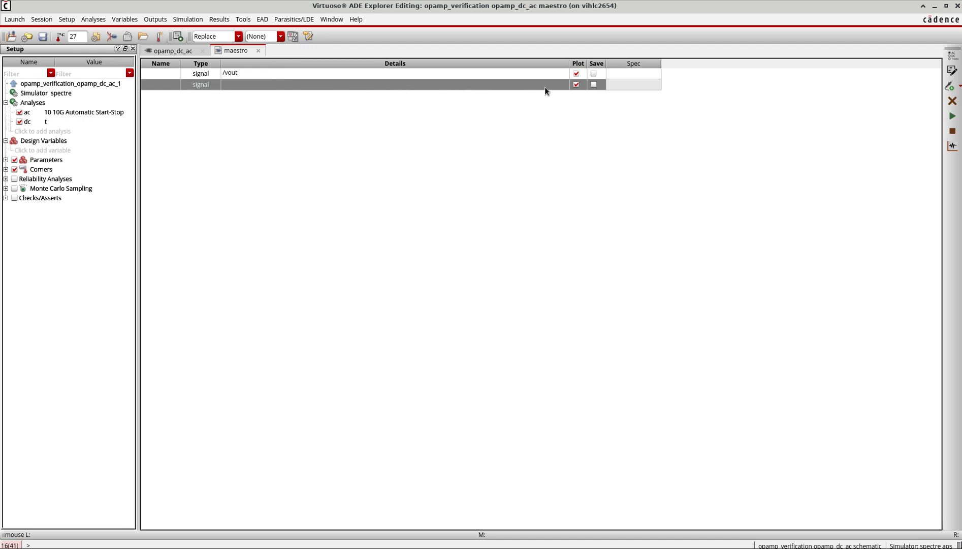
left_click(560, 84)
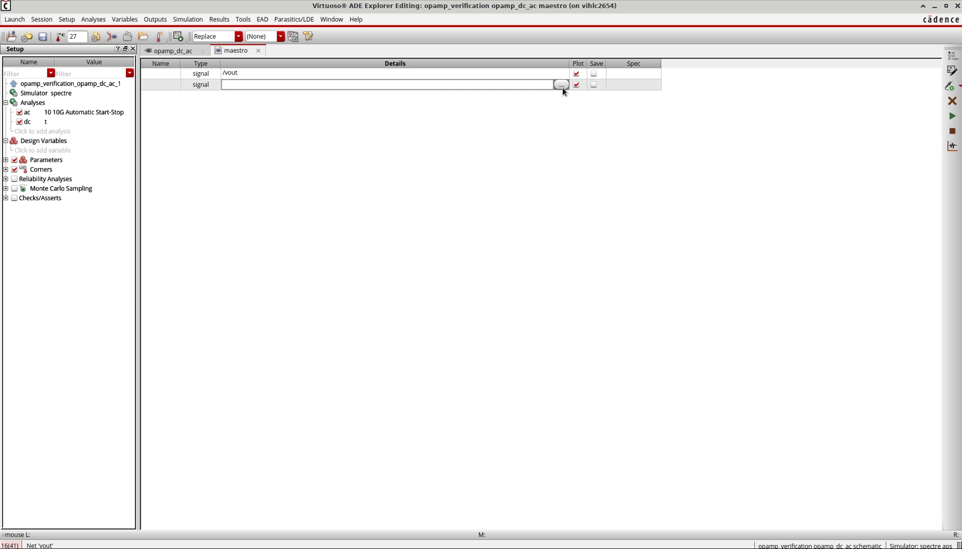
left_click(561, 86)
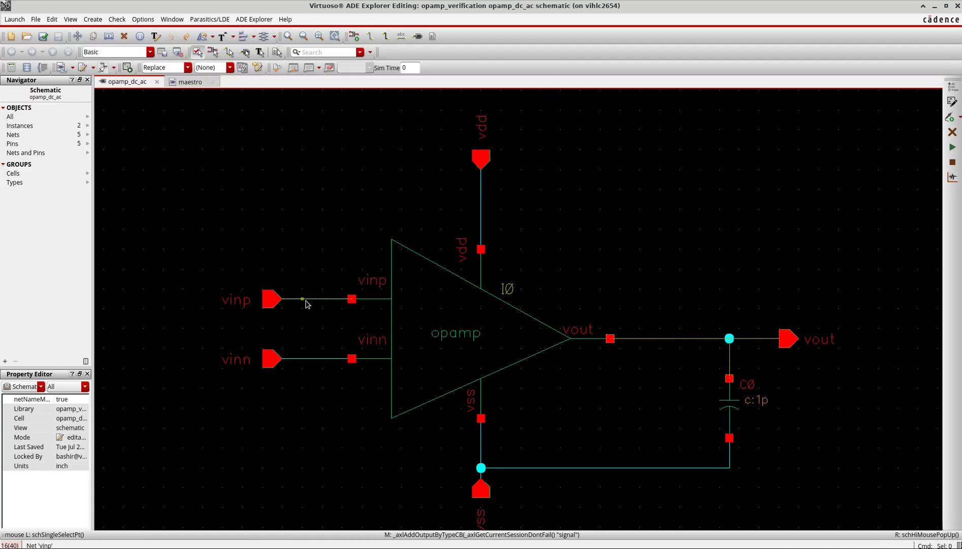
left_click(305, 300)
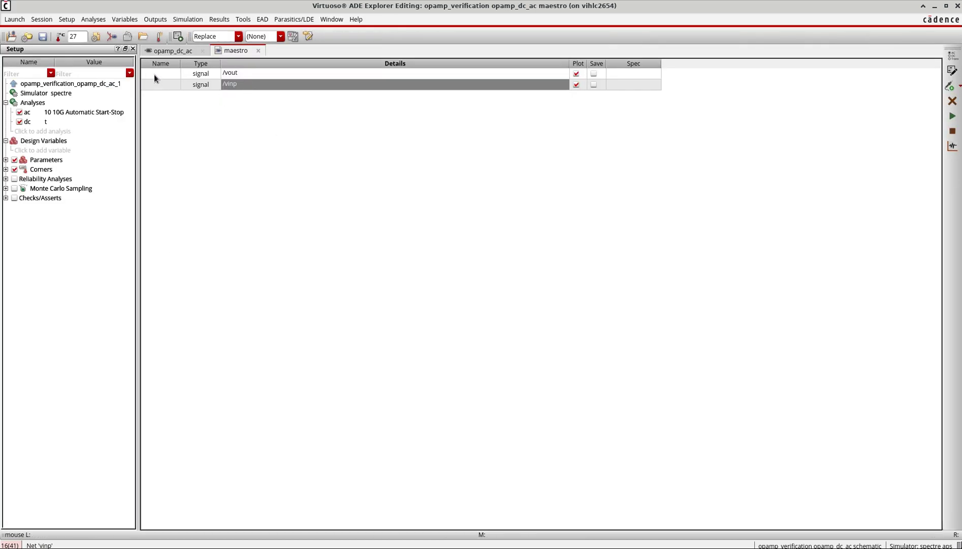
- Name the two signal outputs vout_net and vinp_net
left_click(155, 74)
type("vou")
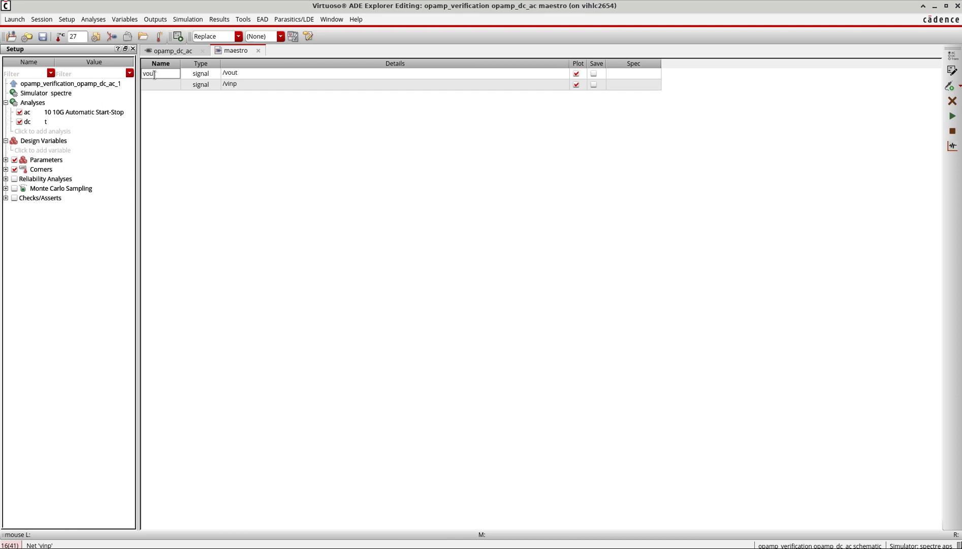
type("t_net")
left_click(156, 84)
type("vinp_net")
left_click(181, 136)
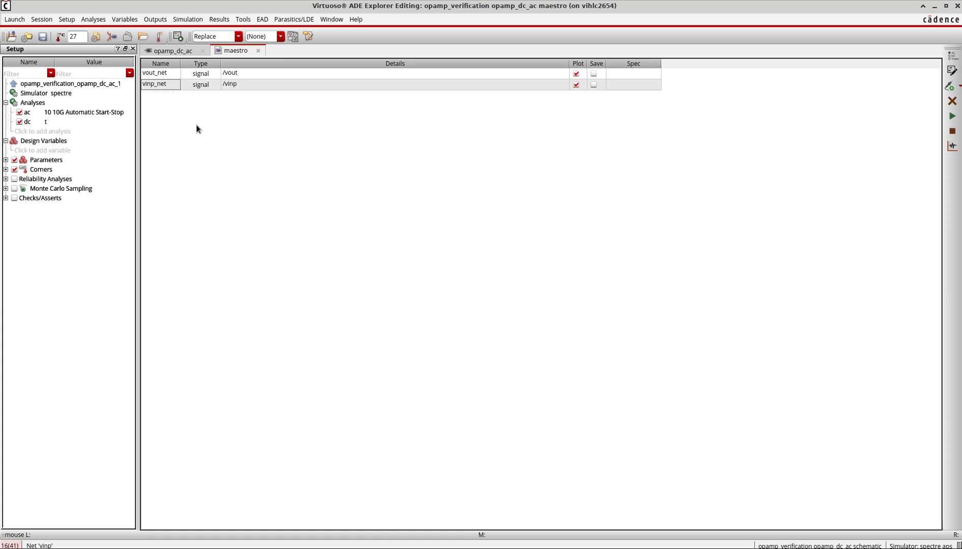
- Netlist and run the simulation, check the end of the spectre log, then minimize the log
left_click(182, 20)
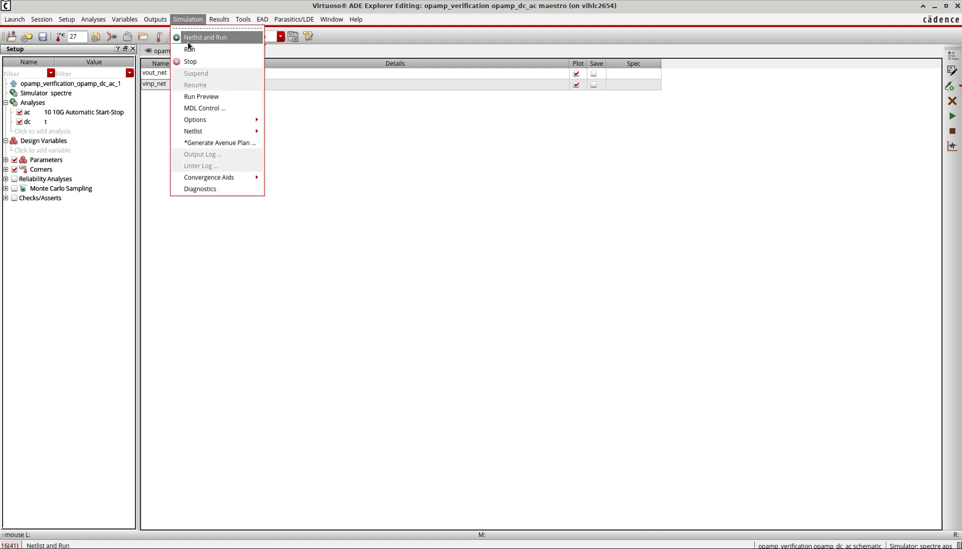
left_click(435, 184)
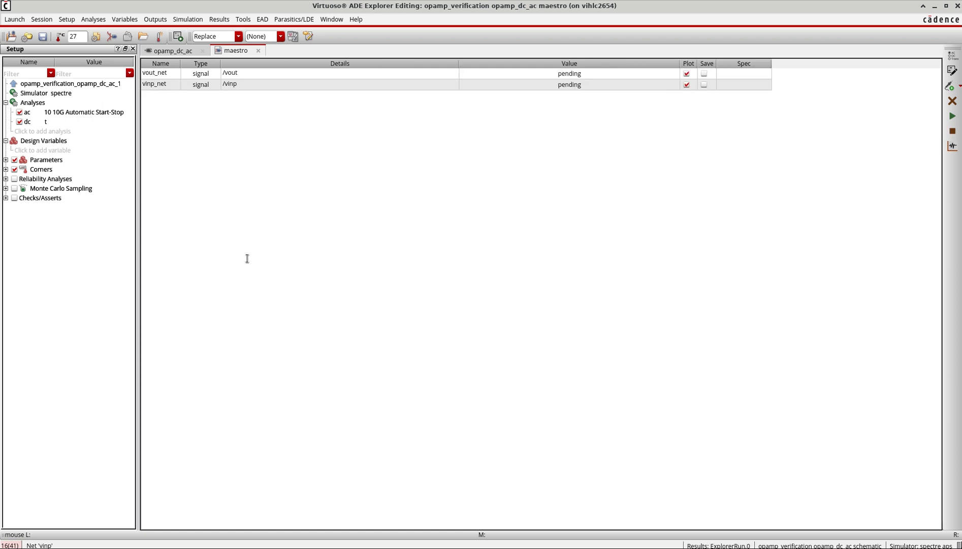
scroll(258, 261, "down", 1)
left_click_drag(257, 260, 258, 507)
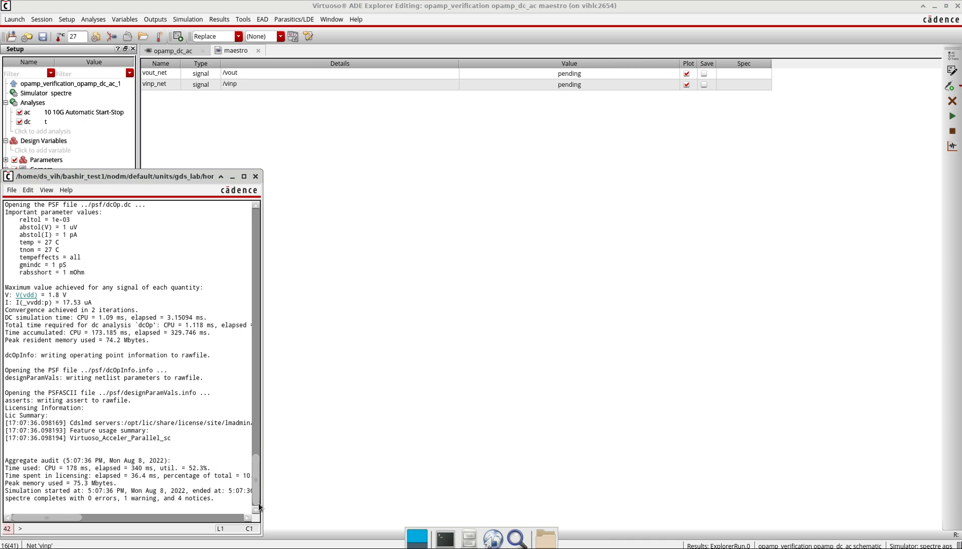
left_click(232, 177)
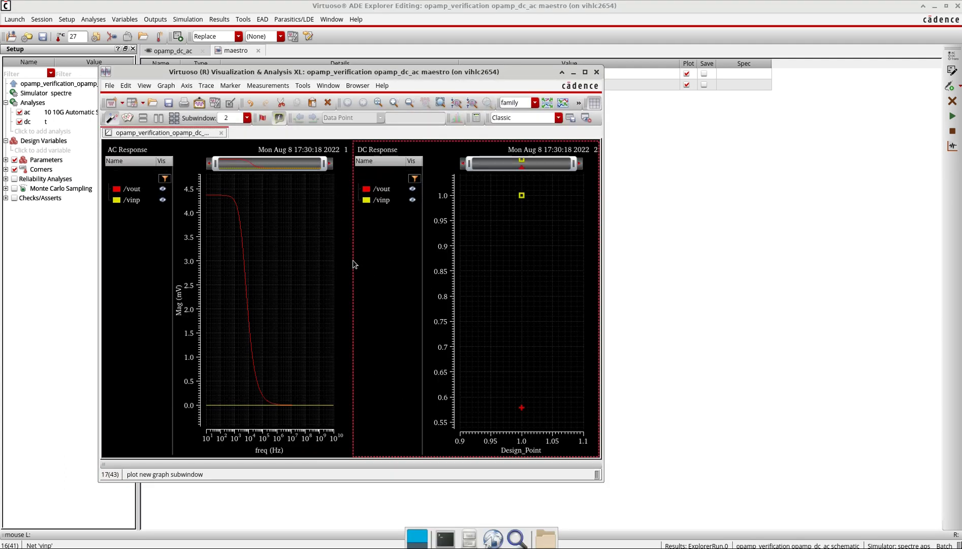
- Widen the AC response plot, close the waveform window, replot all outputs, then close it again
left_click_drag(351, 257, 439, 257)
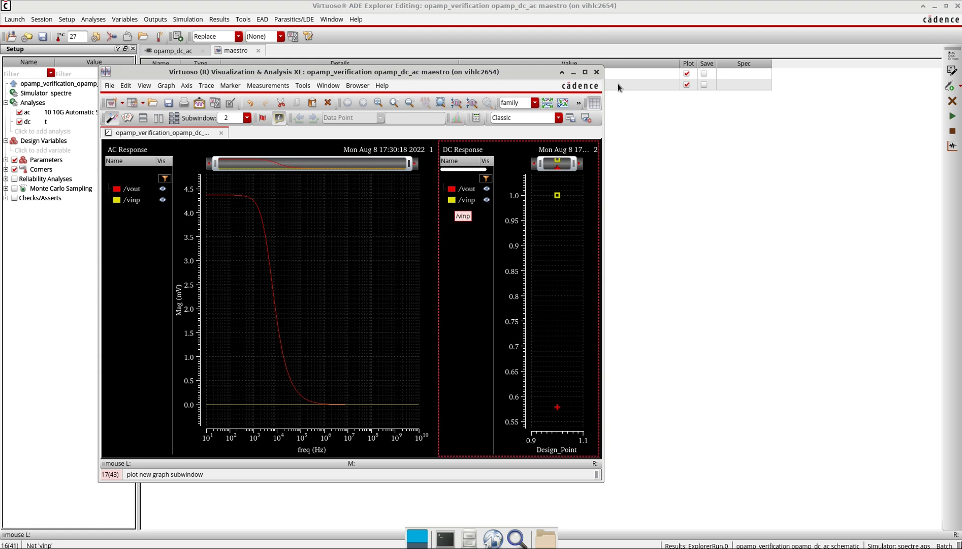
left_click(597, 72)
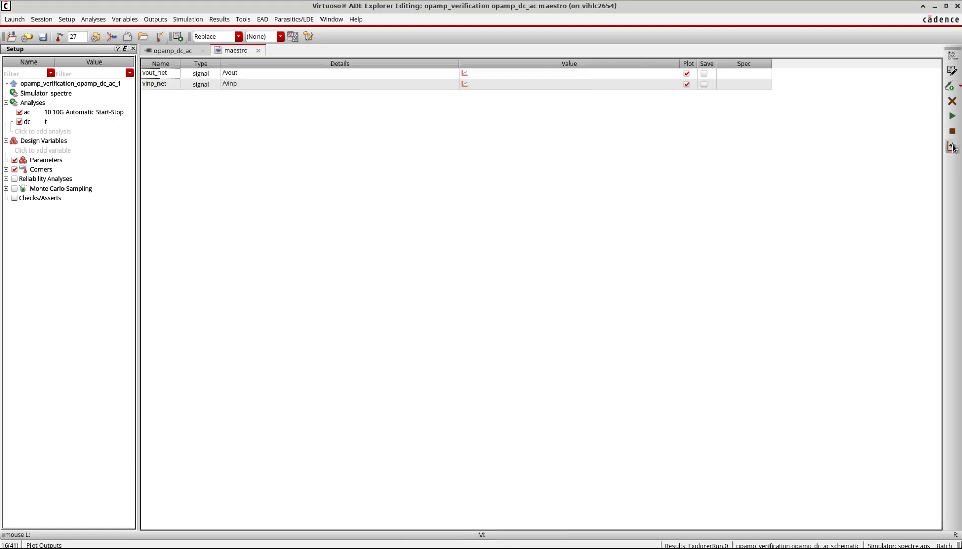
left_click(952, 148)
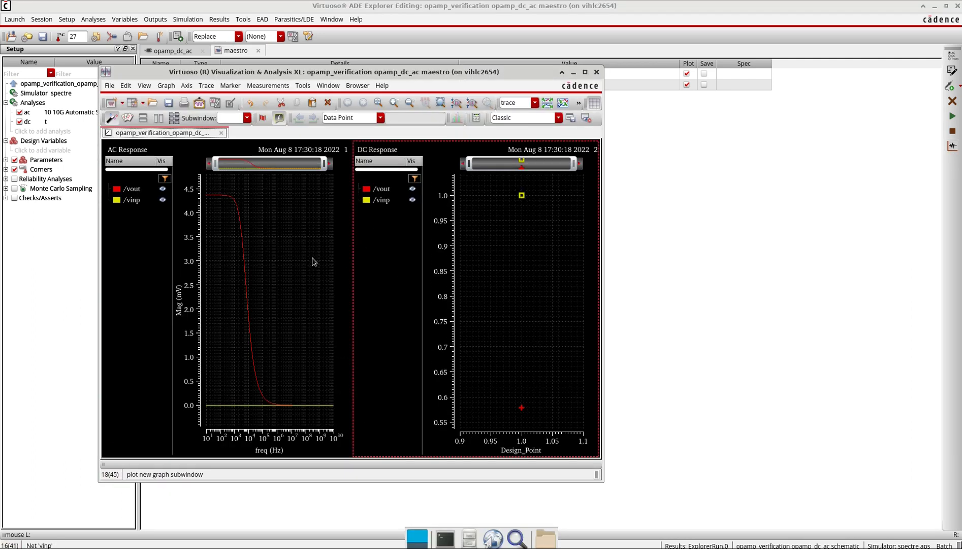
left_click(597, 72)
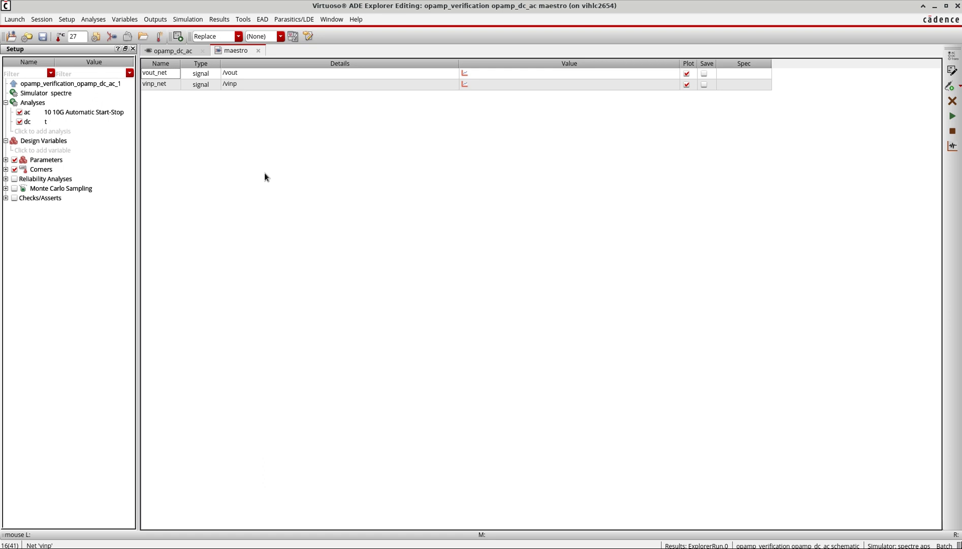
- Start a Results > Direct Plot > AC Gain & Phase plot
left_click(218, 20)
mouse_move(222, 39)
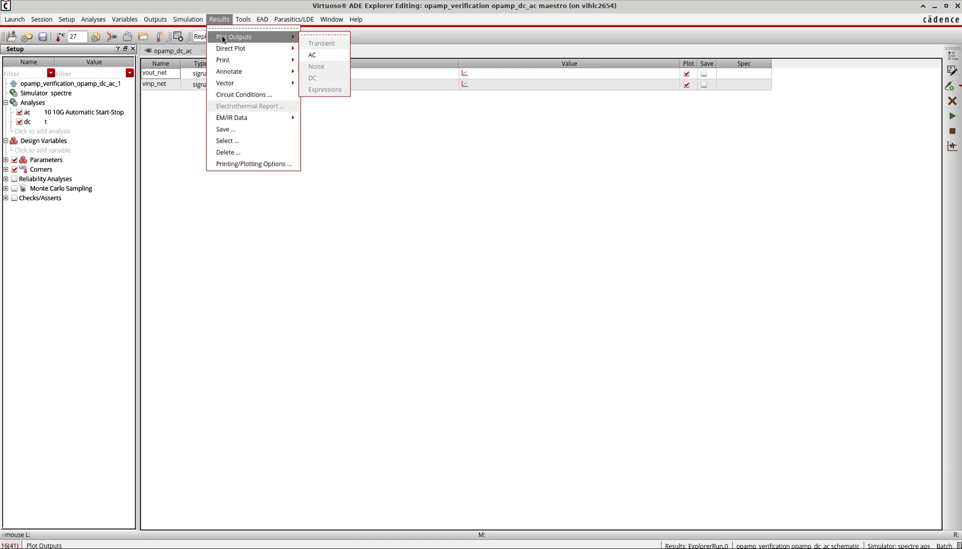
mouse_move(255, 50)
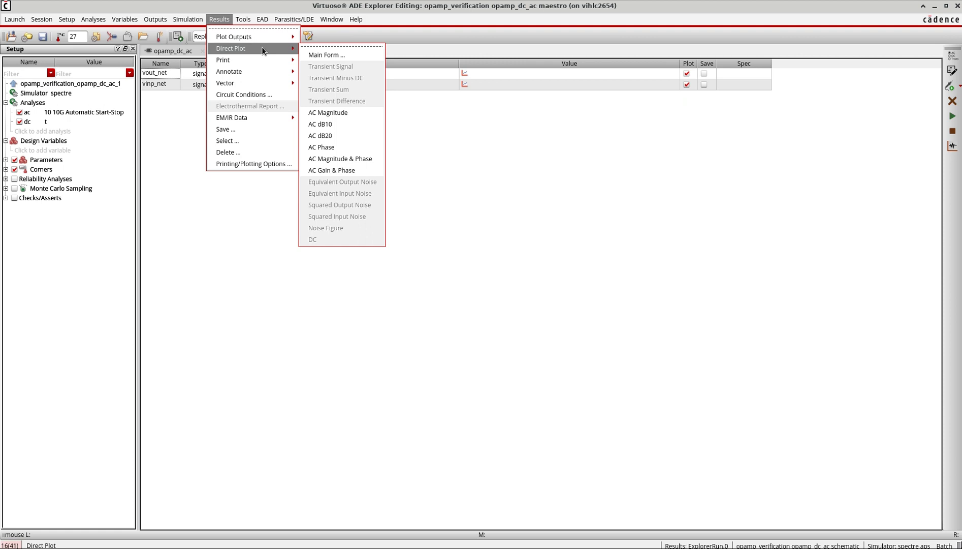
left_click(345, 170)
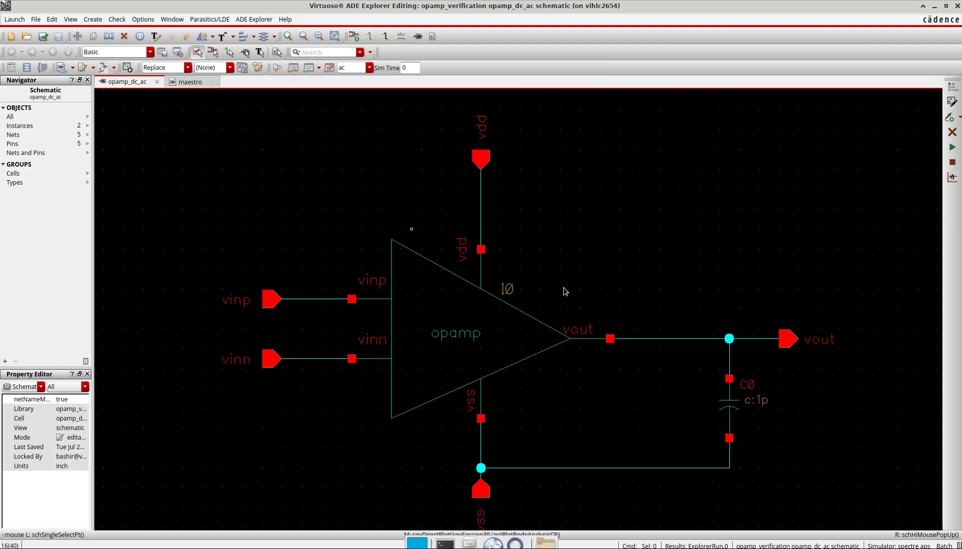
- Plot vout's gain and phase relative to vinp, then close the plot and return to maestro
left_click(661, 339)
left_click(316, 299)
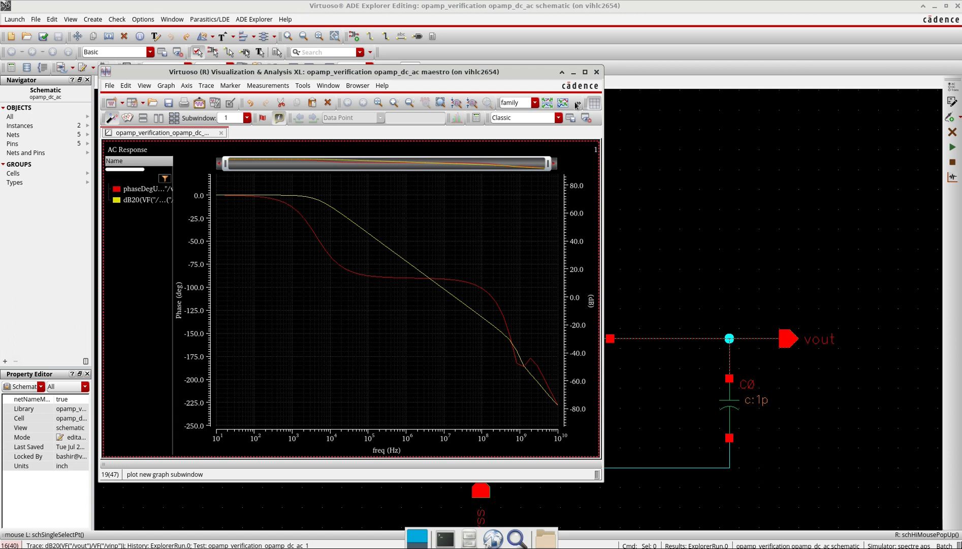
left_click(596, 72)
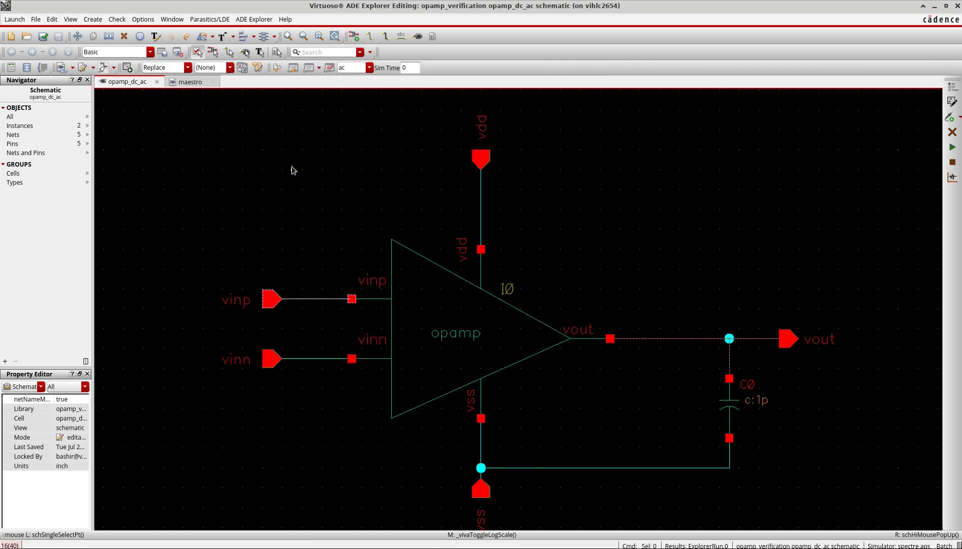
left_click(190, 82)
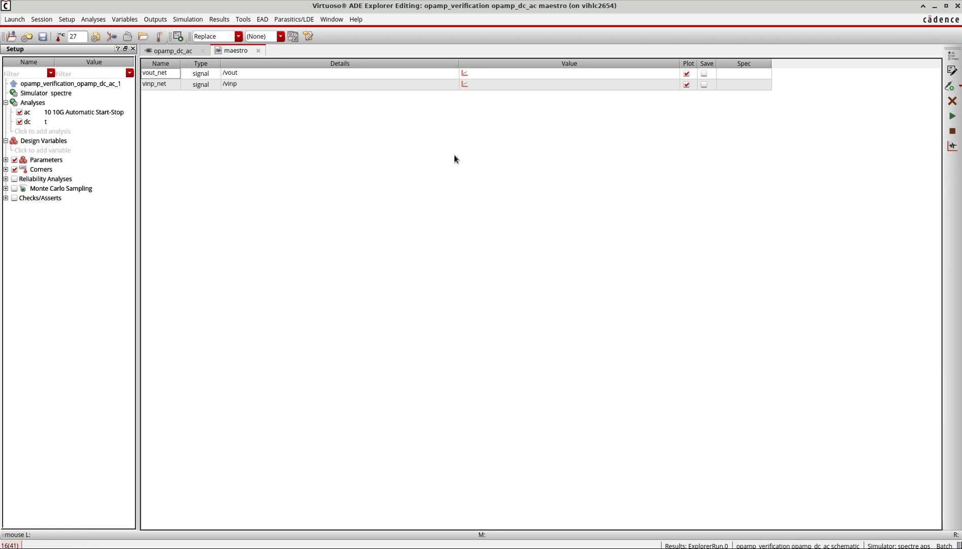
- Add an expression-type output row and open the expression builder from its Details cell
left_click(157, 19)
mouse_move(158, 36)
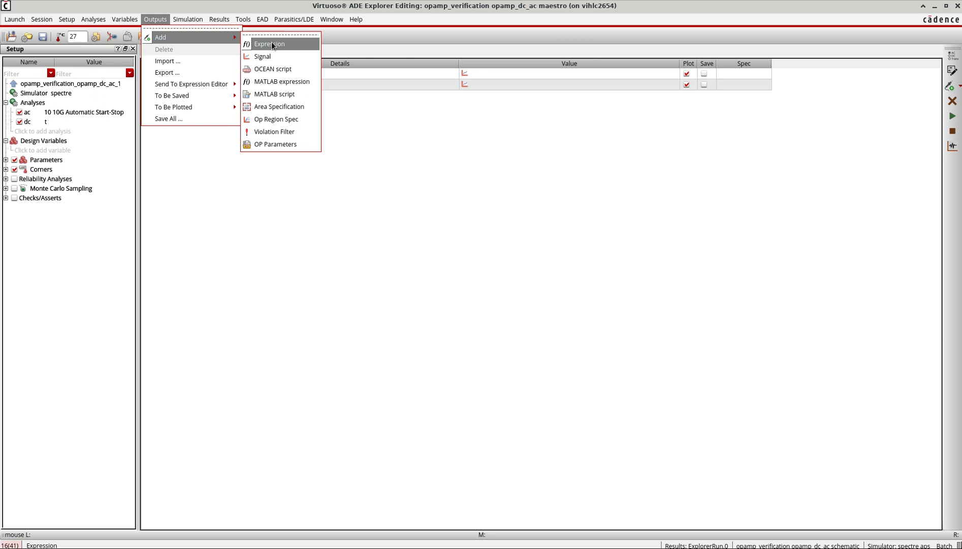
left_click(414, 178)
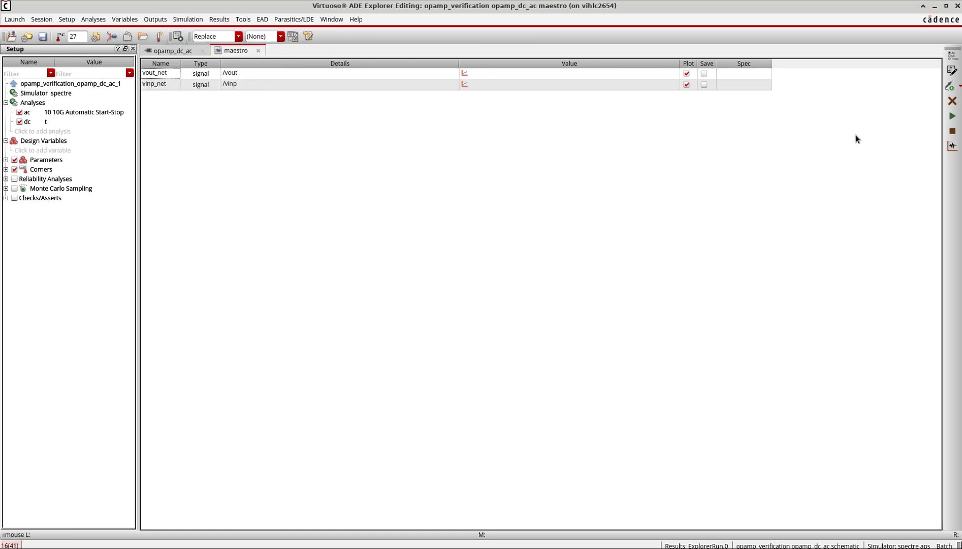
left_click(958, 89)
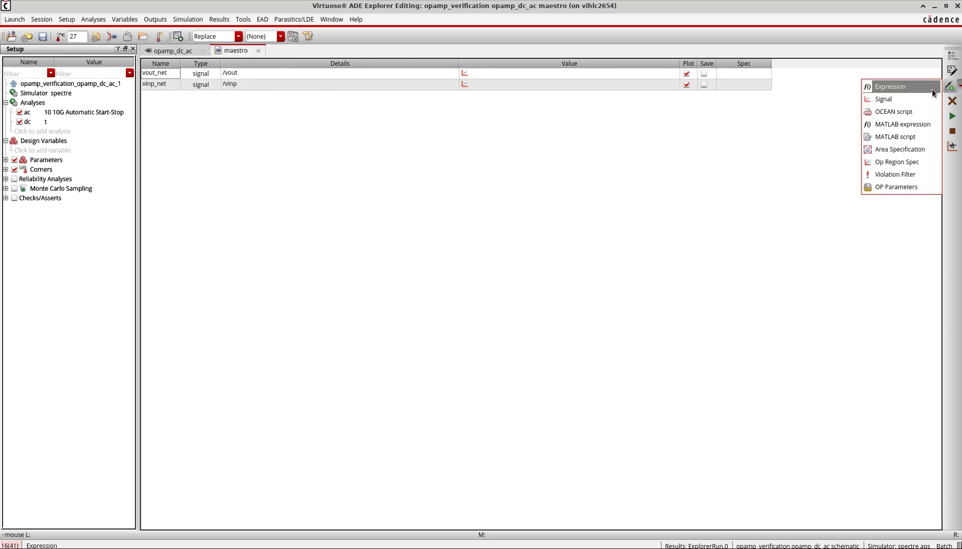
left_click(894, 87)
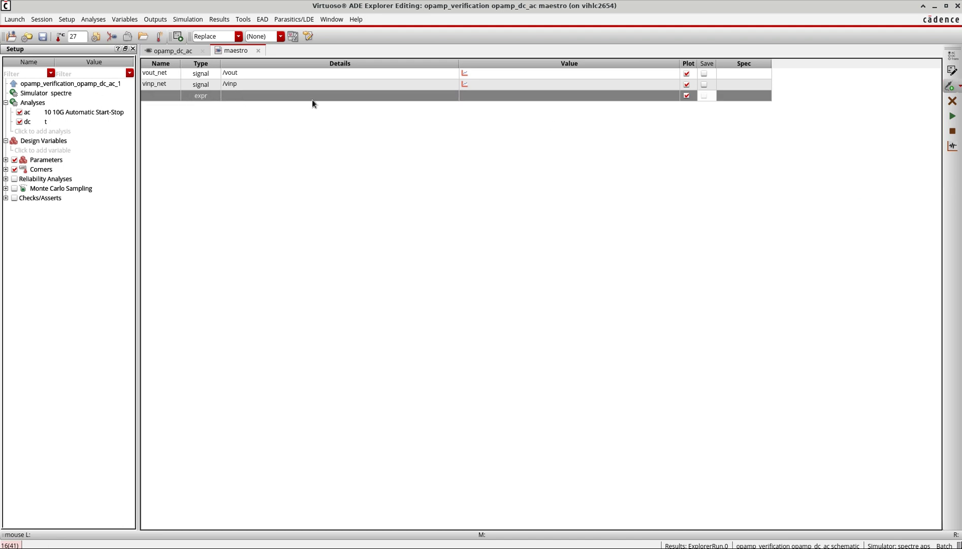
left_click(432, 96)
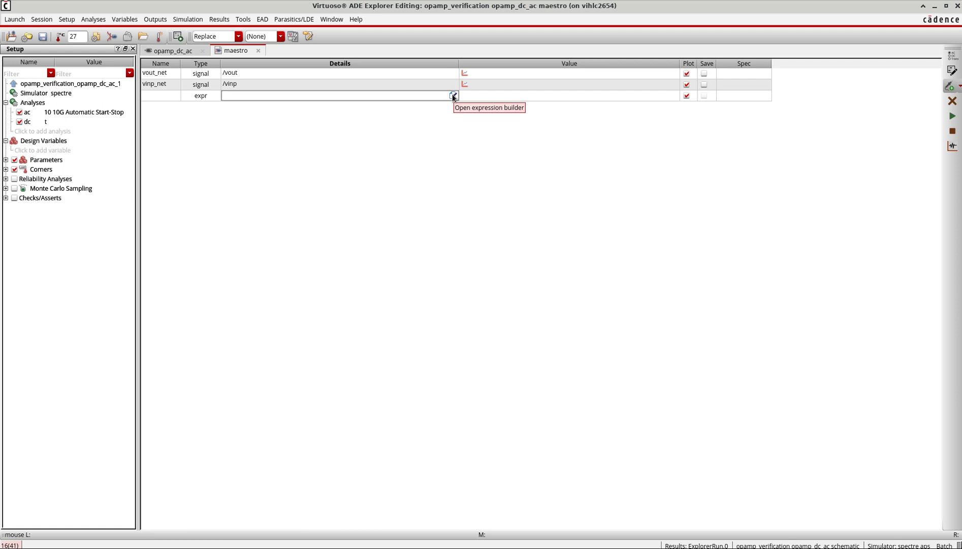
left_click(453, 95)
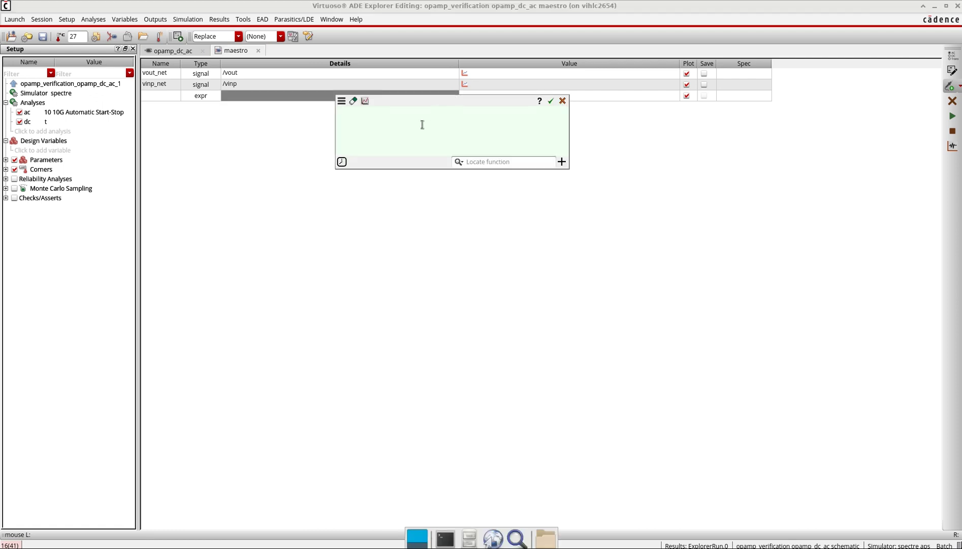
- Reduce the expression builder's font size in its settings
left_click(342, 100)
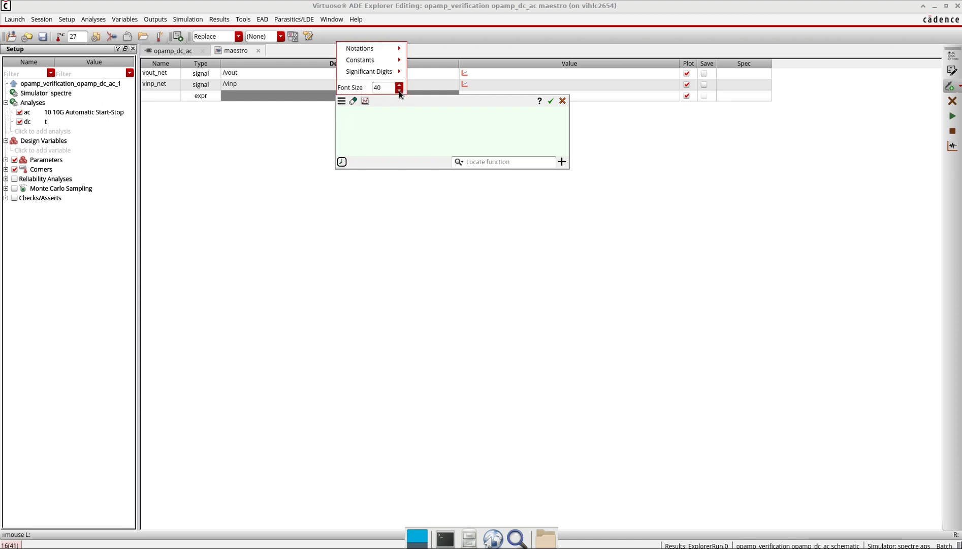
left_click(400, 90)
left_click(400, 90)
left_click(399, 90)
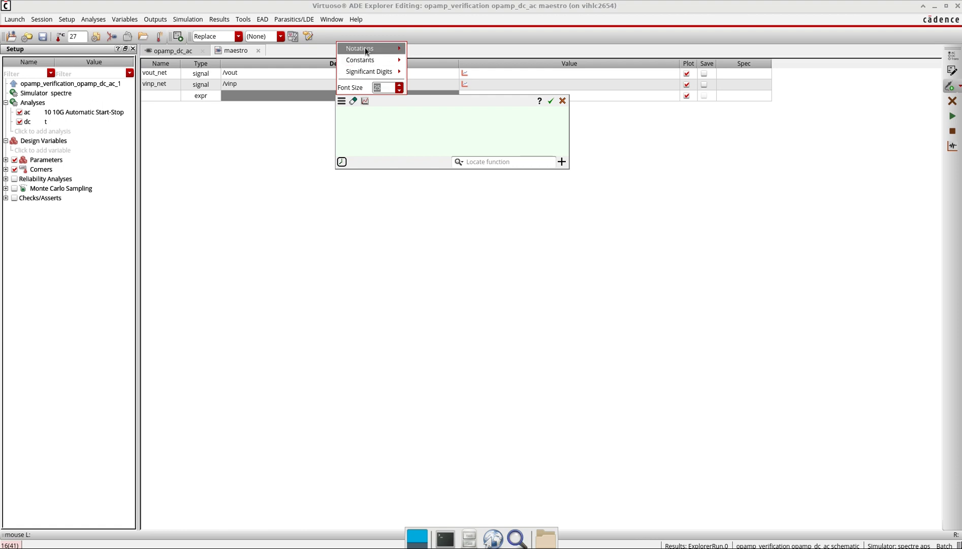
mouse_move(366, 50)
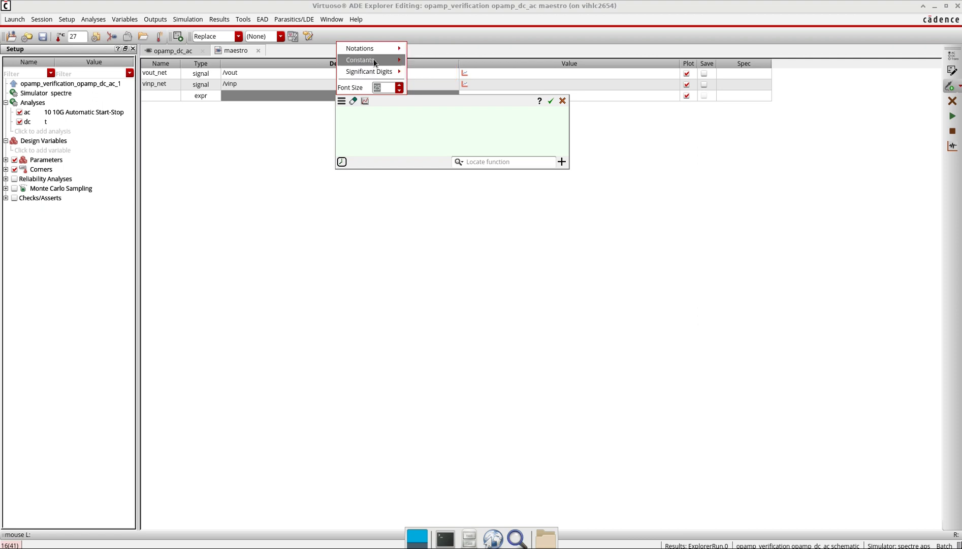
mouse_move(374, 60)
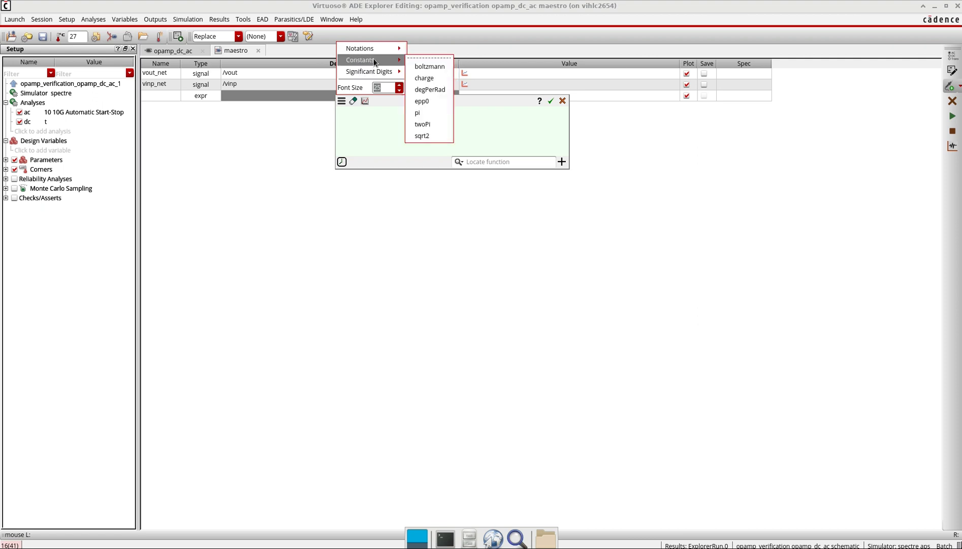
left_click(360, 117)
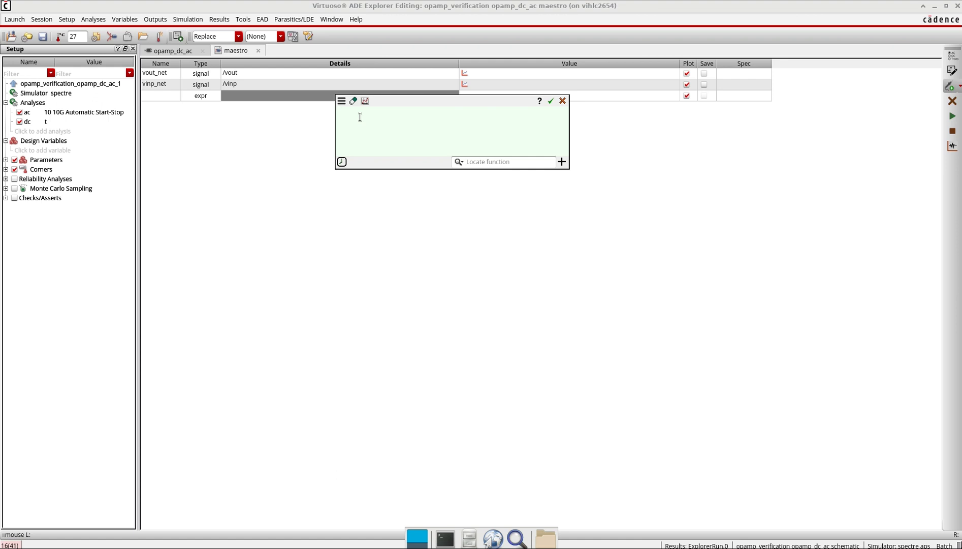
- Keep the function category on All and bring up the full function list, including dB20
left_click(460, 162)
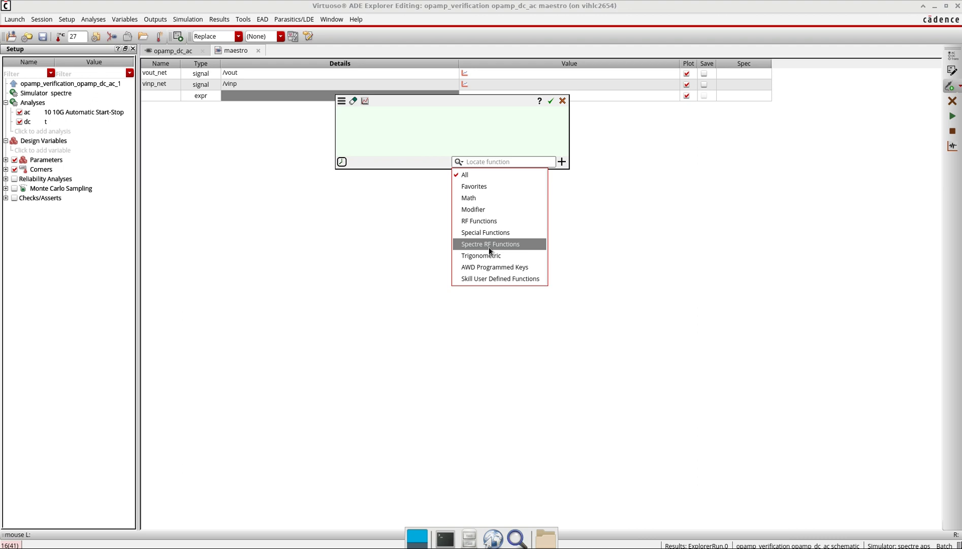
left_click(467, 174)
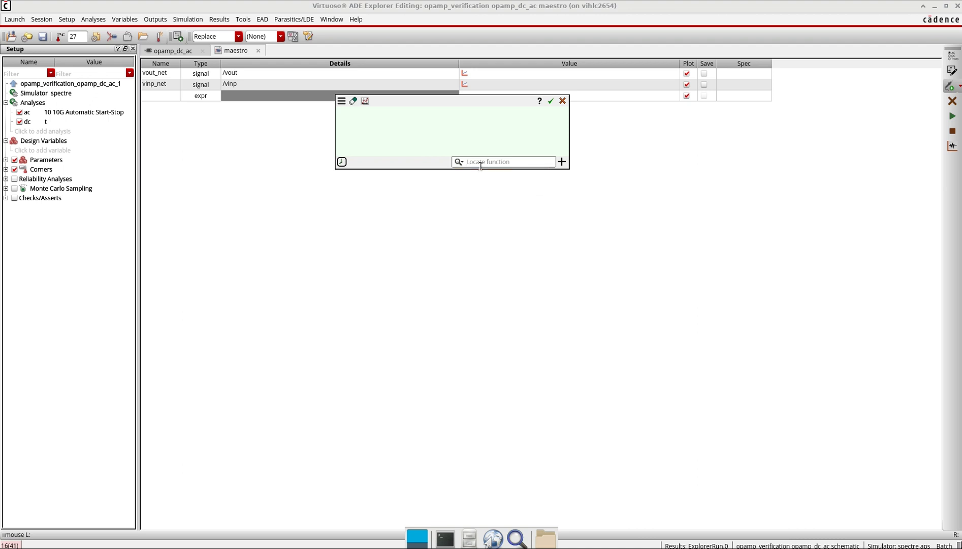
left_click(481, 164)
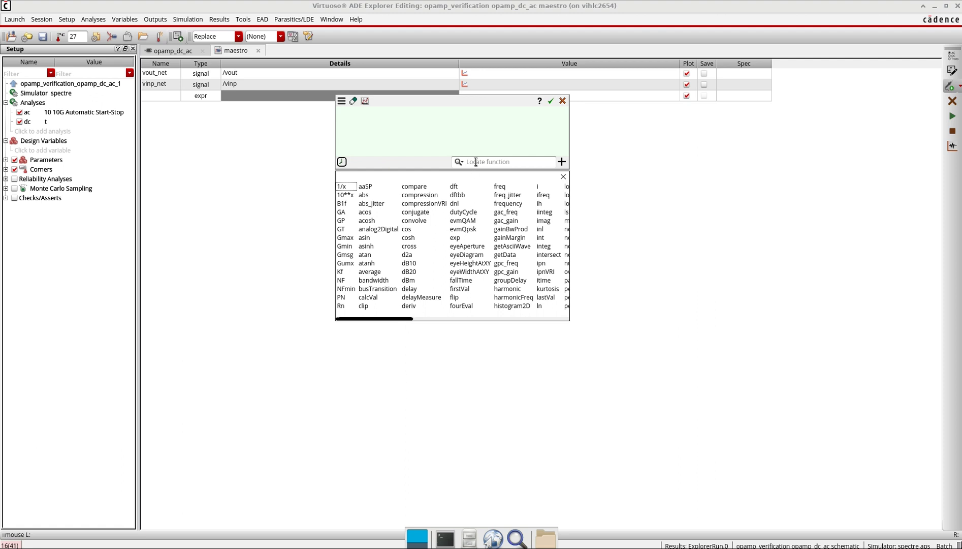
left_click(409, 262)
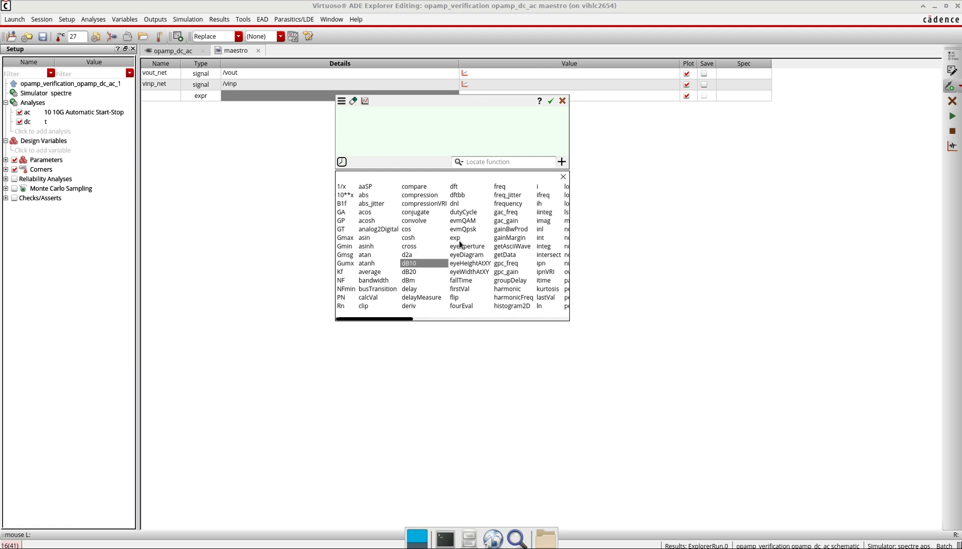
- Build the expression dB20(VF("/vout")/VF("/vinp")) and confirm it
double_click(412, 273)
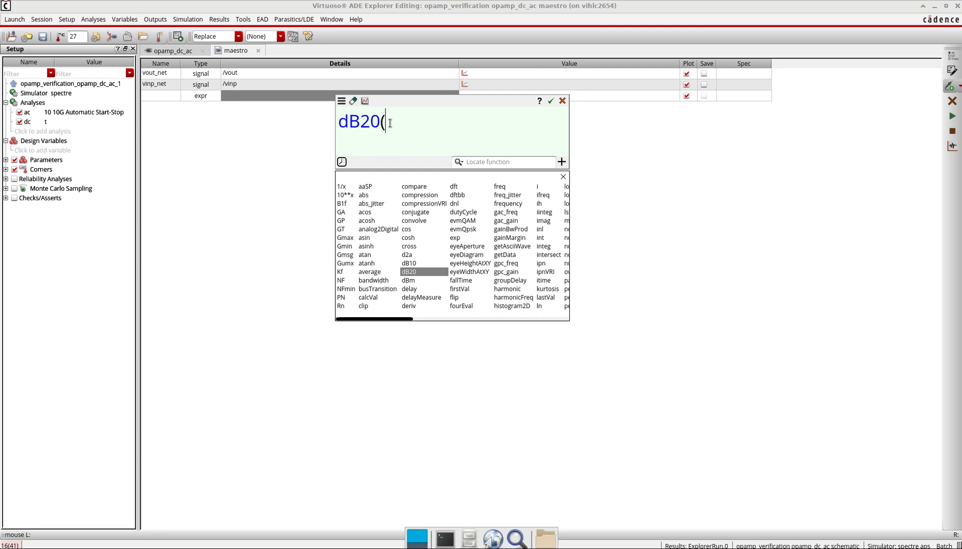
type("VF")
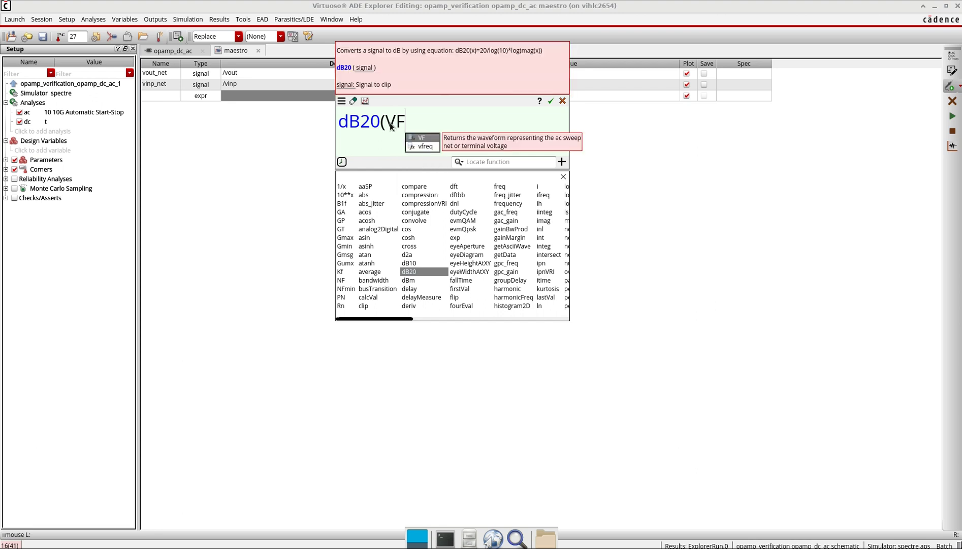
key("BackSpace")
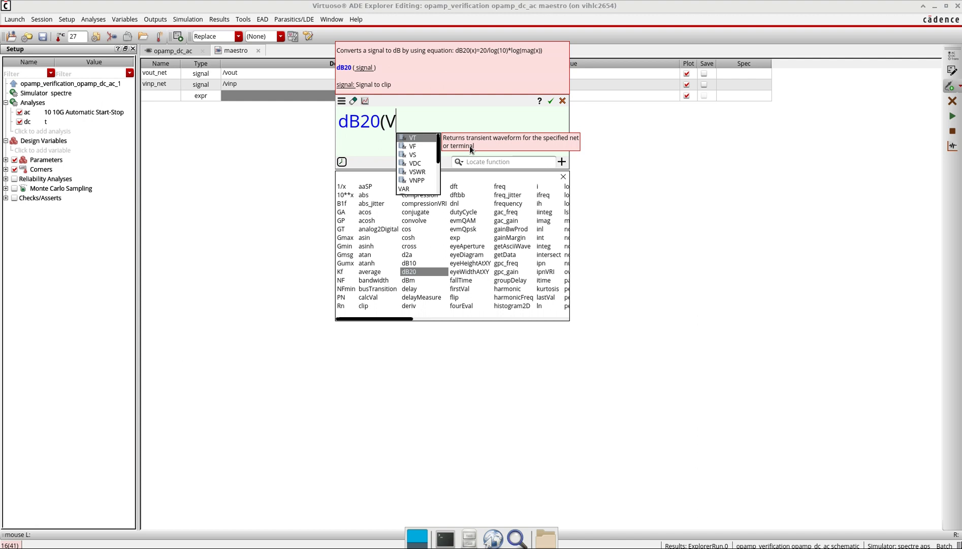
left_click(413, 146)
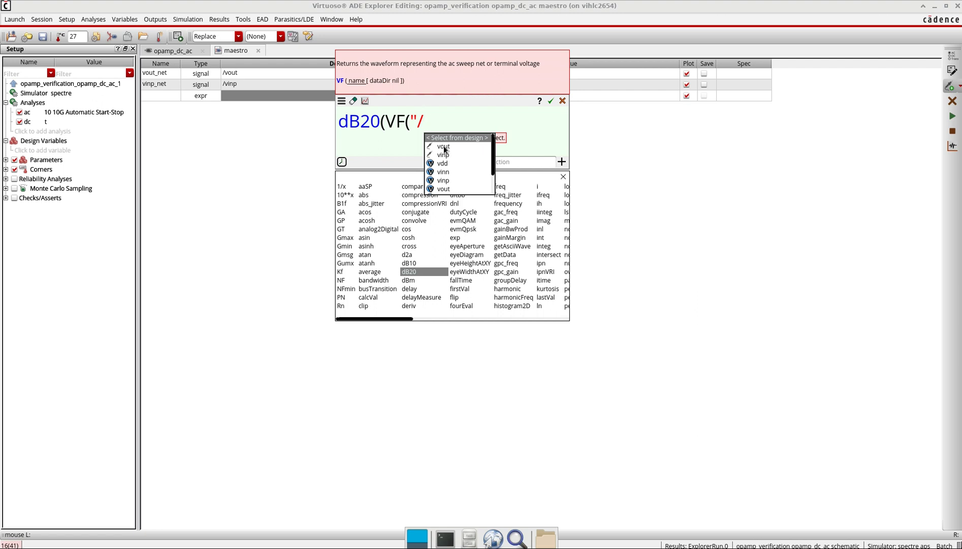
left_click(444, 147)
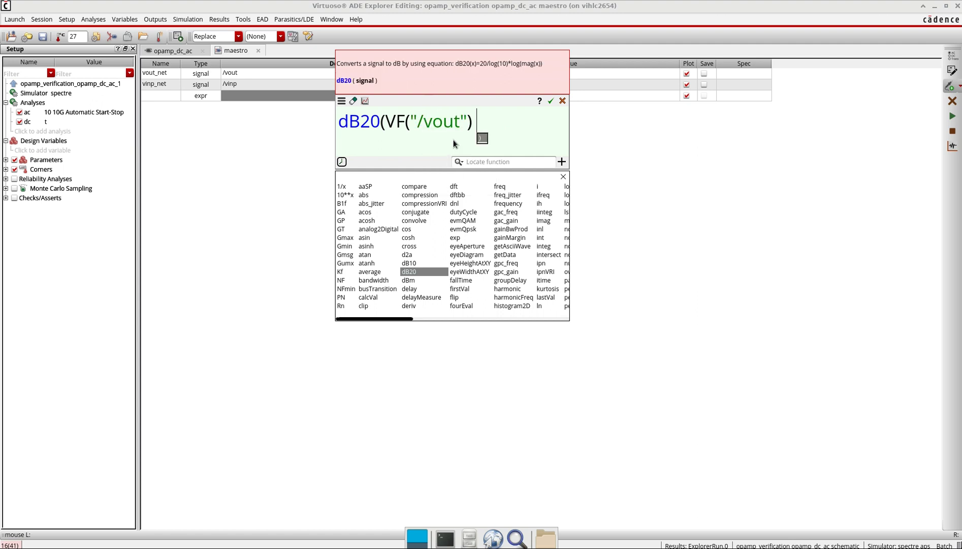
type("/")
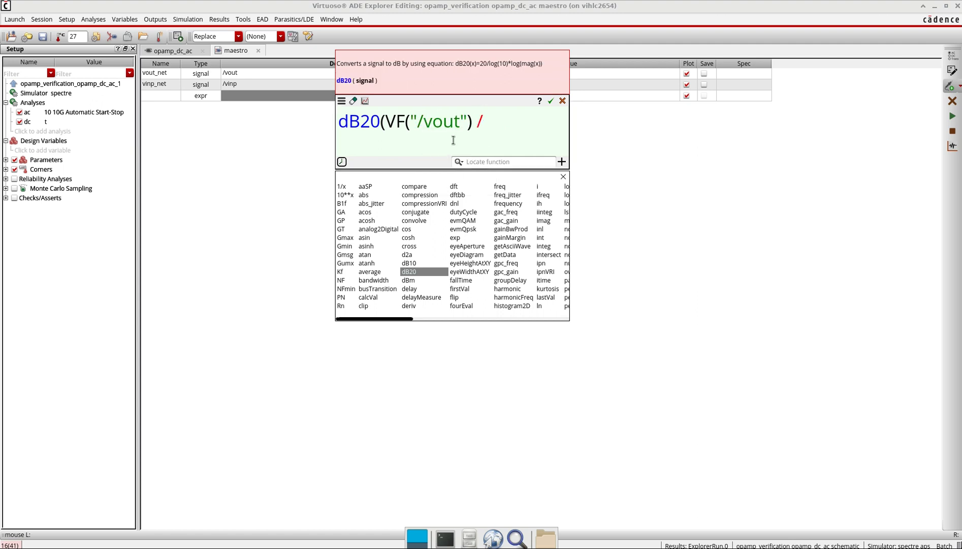
type("VF(\"/")
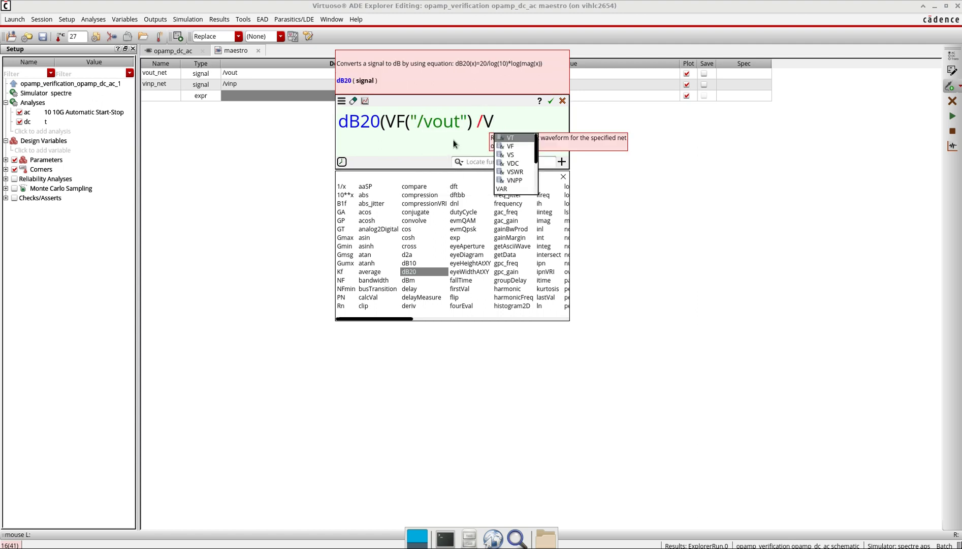
left_click(517, 147)
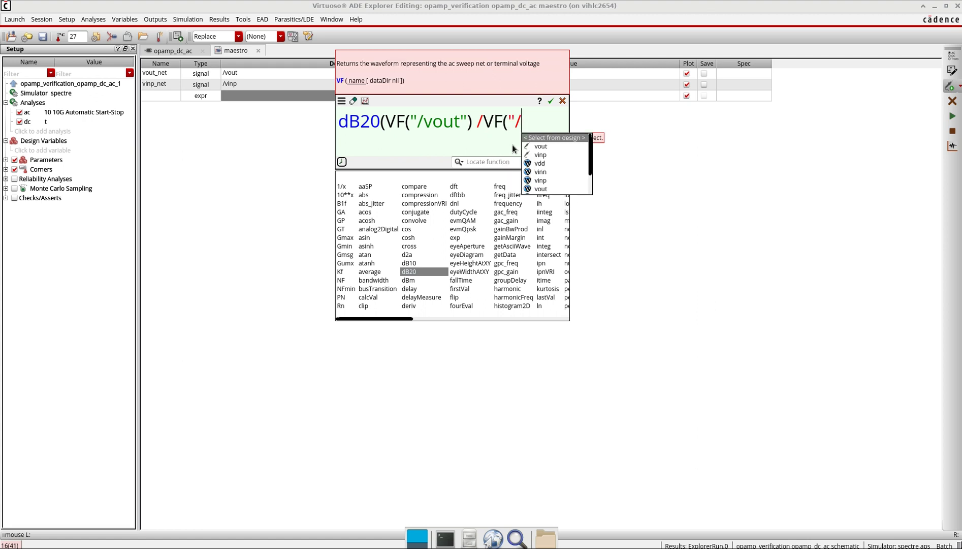
left_click(552, 155)
type(")")
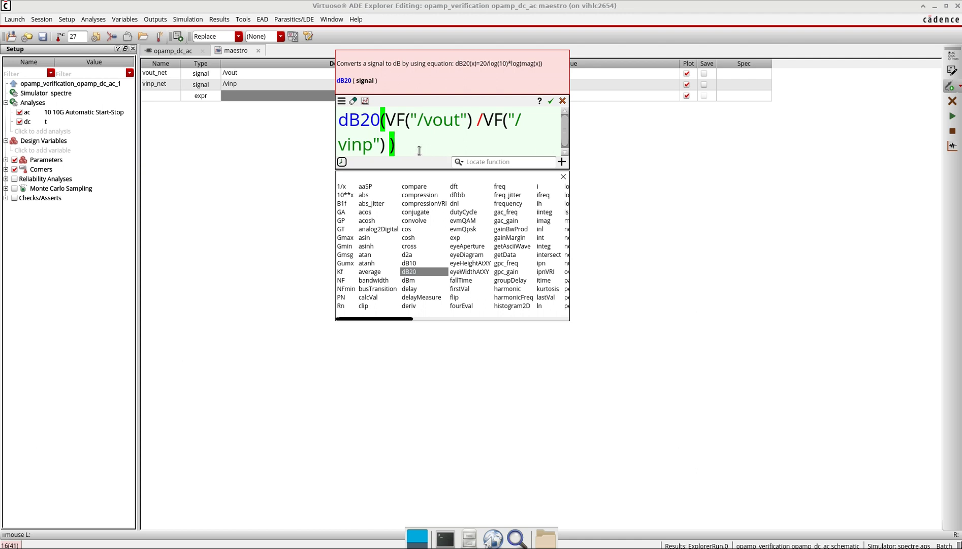
left_click(550, 101)
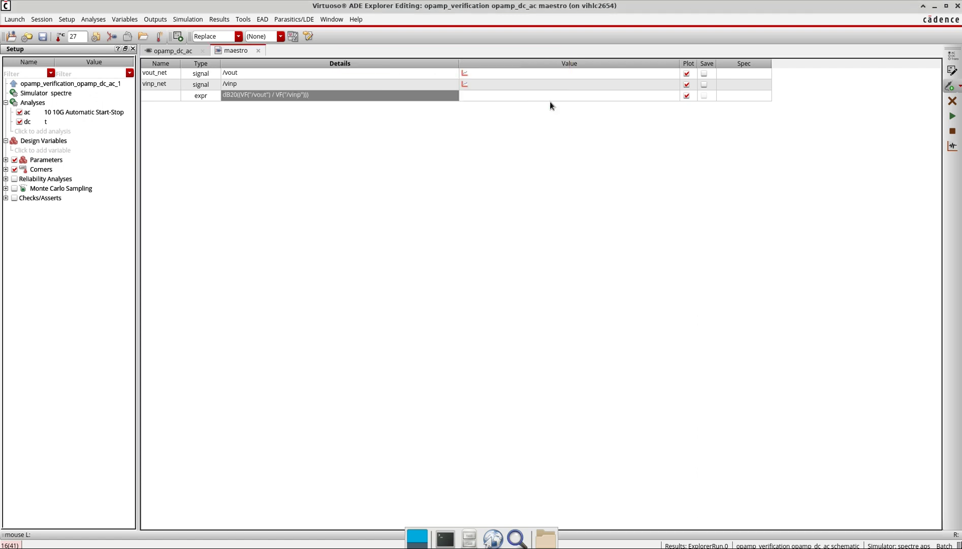
- Name the expression output AC_GAIN
double_click(154, 97)
type("AC_GAIN")
key("Return")
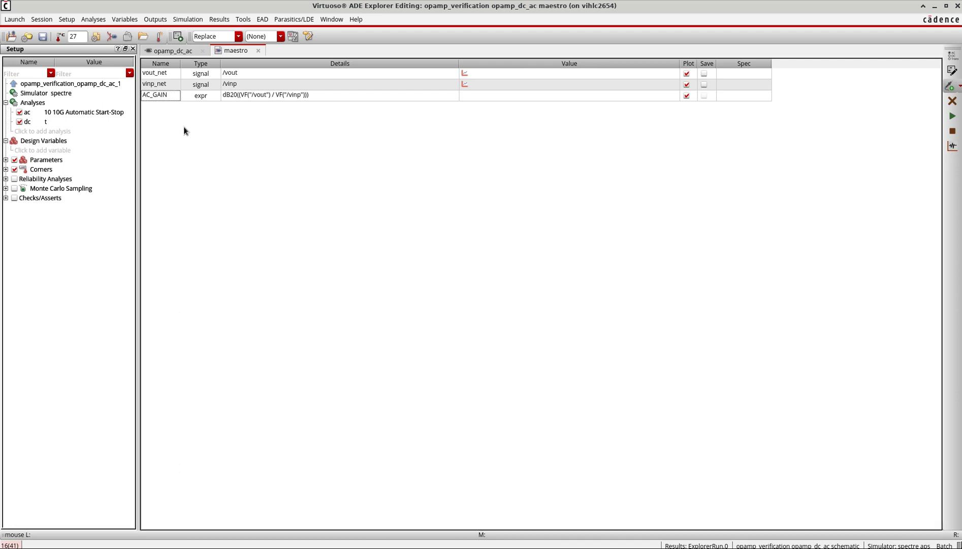
- Stop plotting vout_net, run the simulation, view the AC_GAIN waveform, then minimize it
left_click(687, 73)
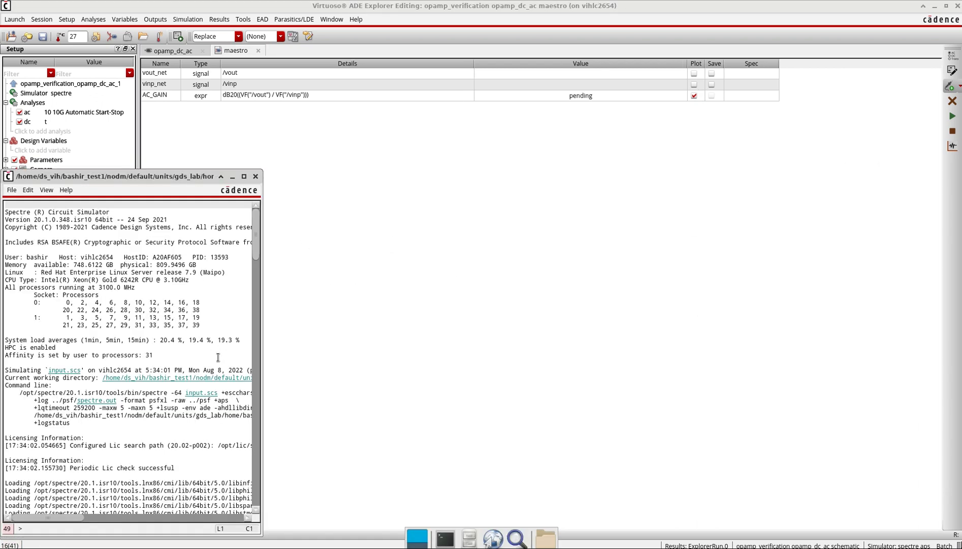
left_click_drag(257, 254, 256, 483)
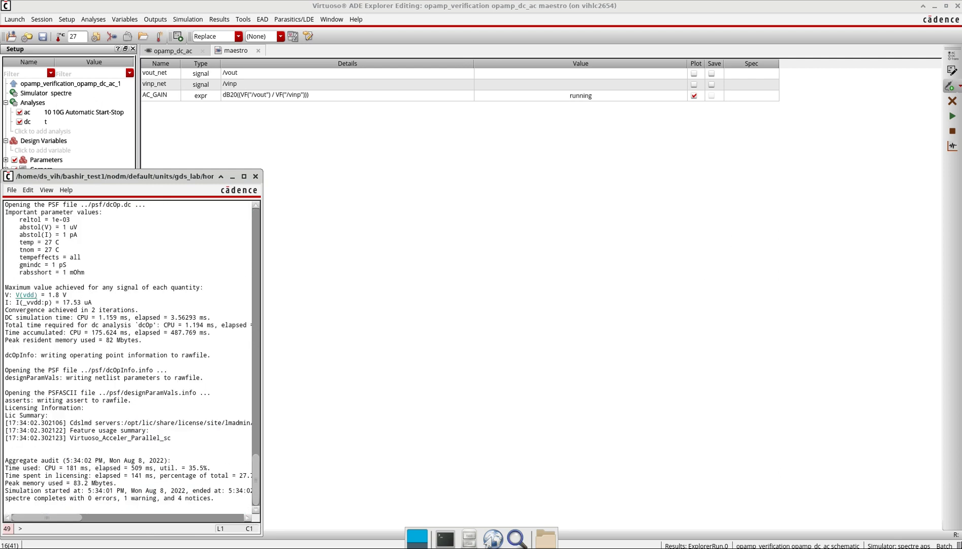
left_click(952, 147)
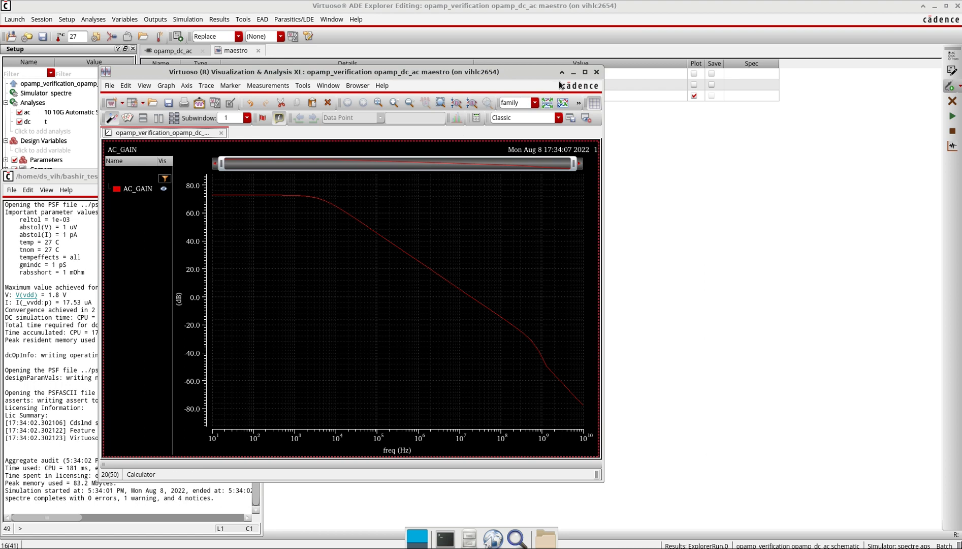
left_click(573, 72)
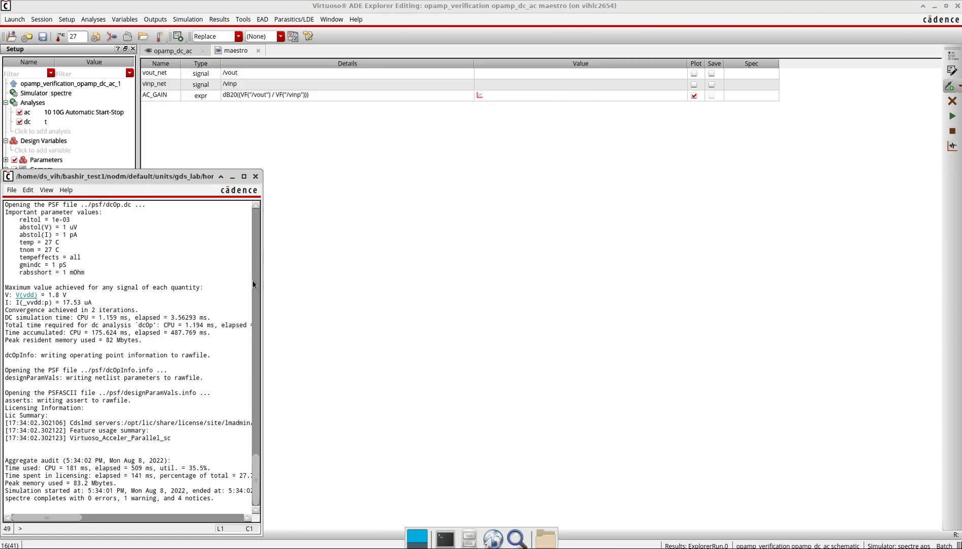
left_click(415, 210)
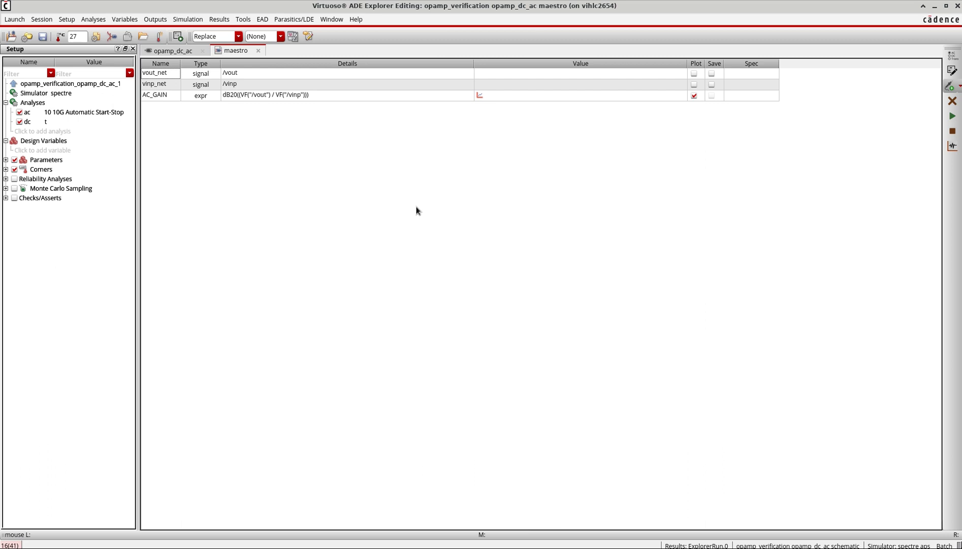
- Switch the opamp_dc_ac maestro view to ADE Assembler and confirm only the Nominal corner exists
left_click(15, 20)
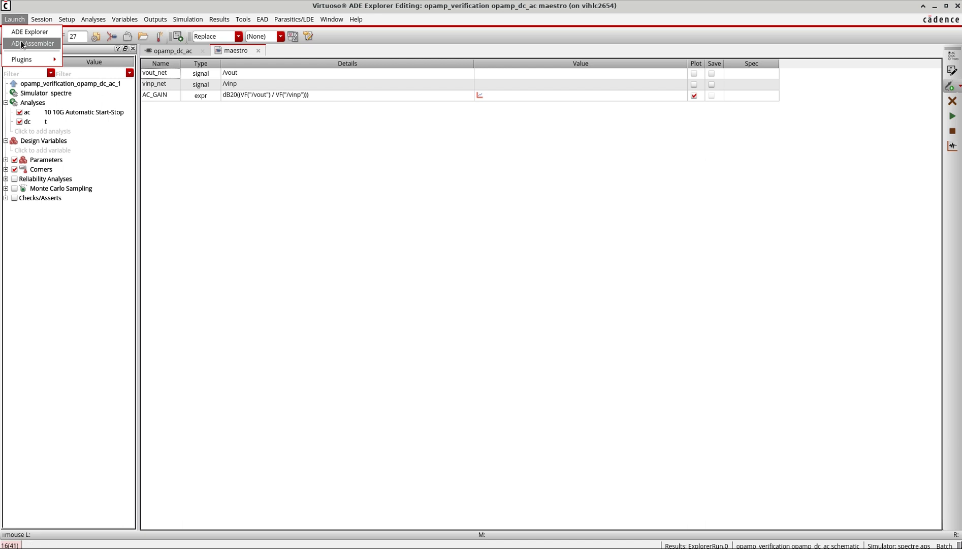
left_click(22, 44)
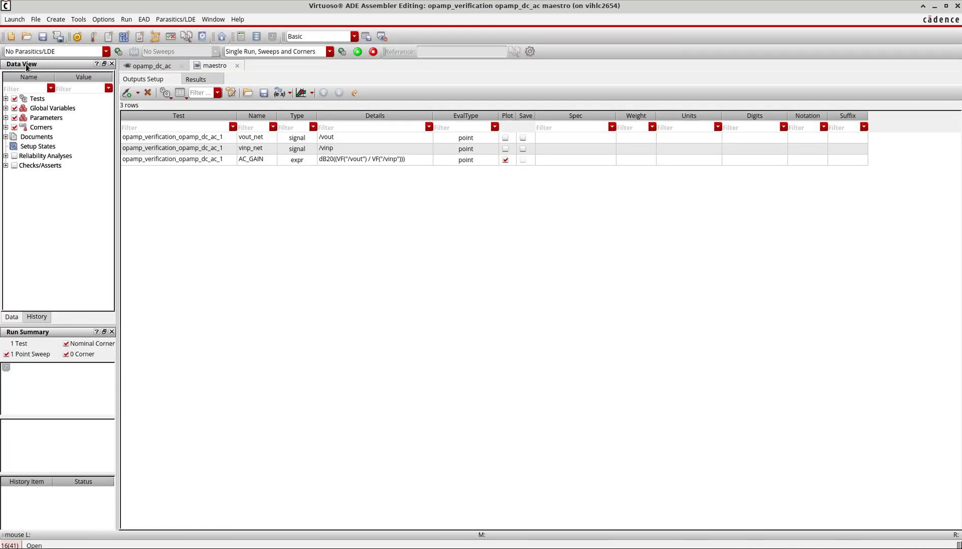
left_click(6, 127)
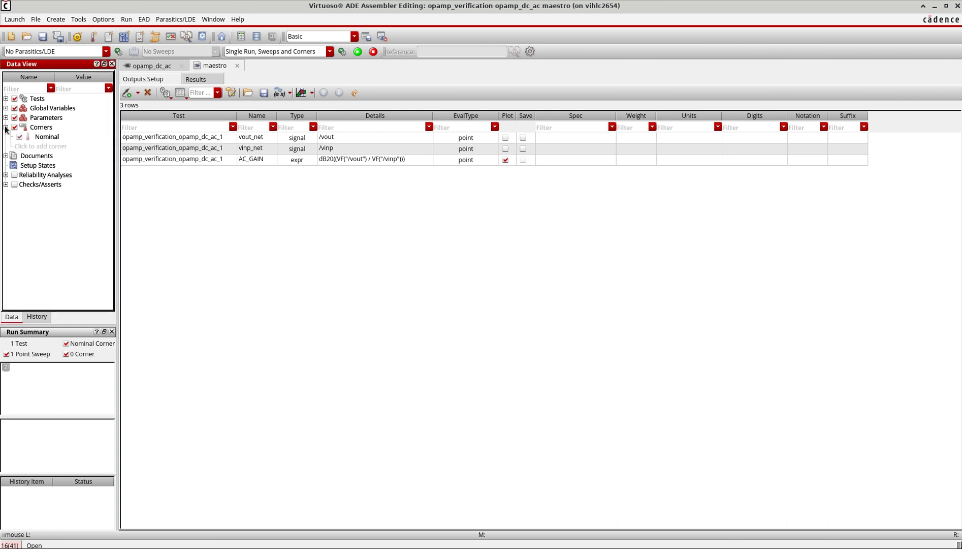
left_click(28, 148)
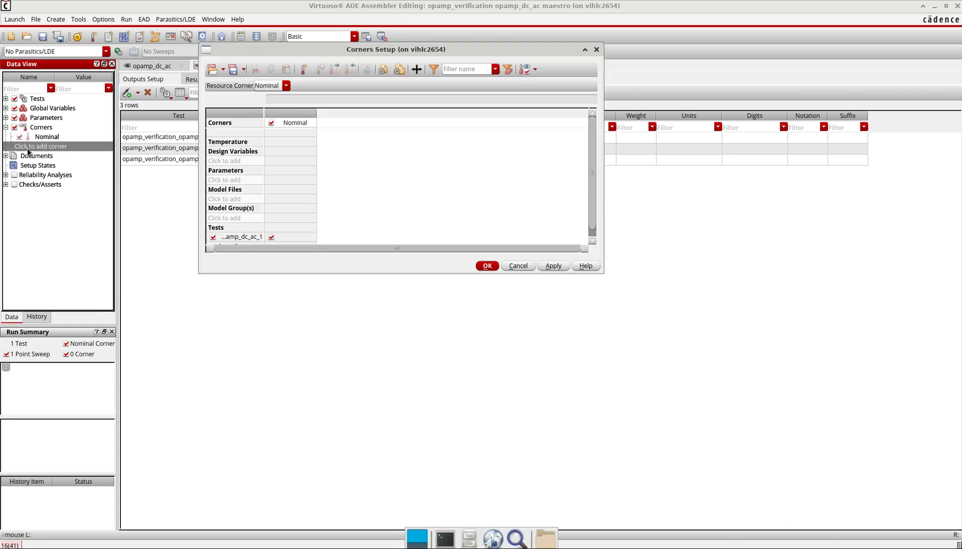
left_click(518, 266)
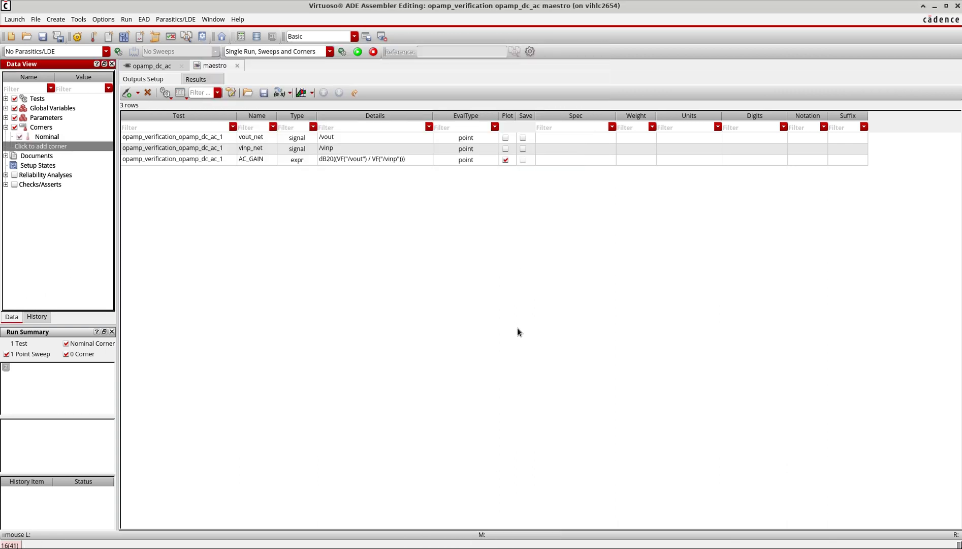